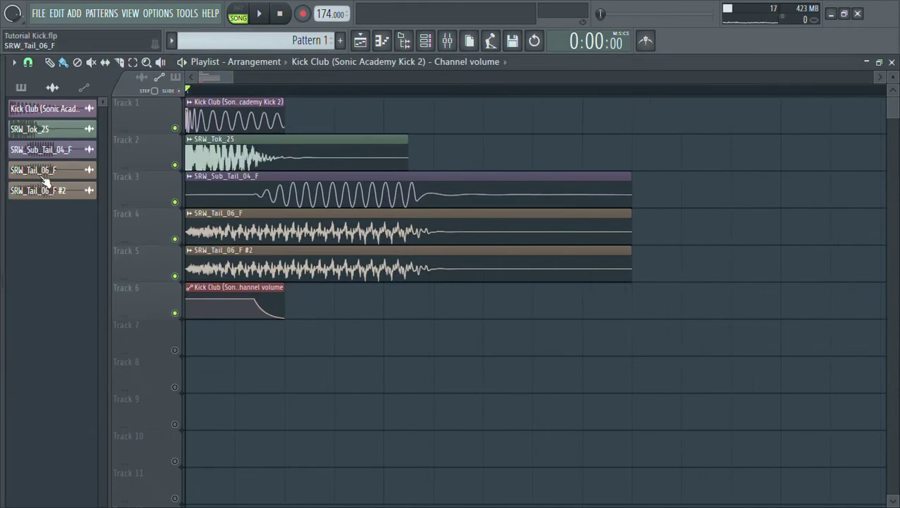
Look over the mixer and inspect the sampler settings of the Kick Club and SRW_Tok_25 clips in the playlist.
{"action": "left_click", "coordinate": [448, 43]}
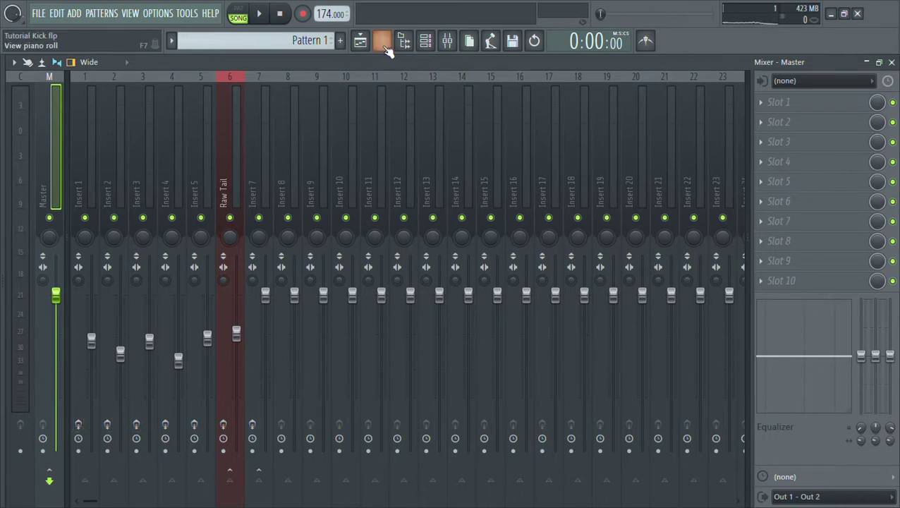
{"action": "left_click", "coordinate": [364, 43]}
{"action": "double_click", "coordinate": [263, 129]}
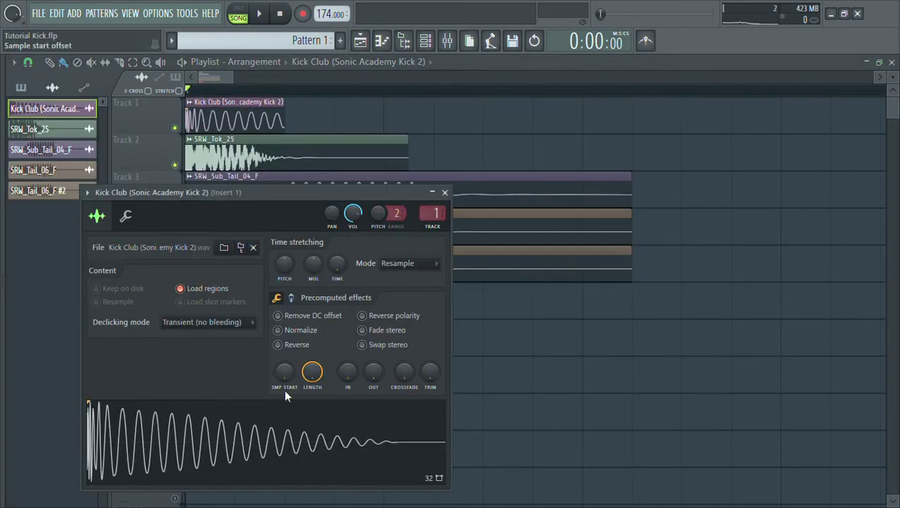
{"action": "left_click", "coordinate": [444, 192]}
{"action": "double_click", "coordinate": [301, 163]}
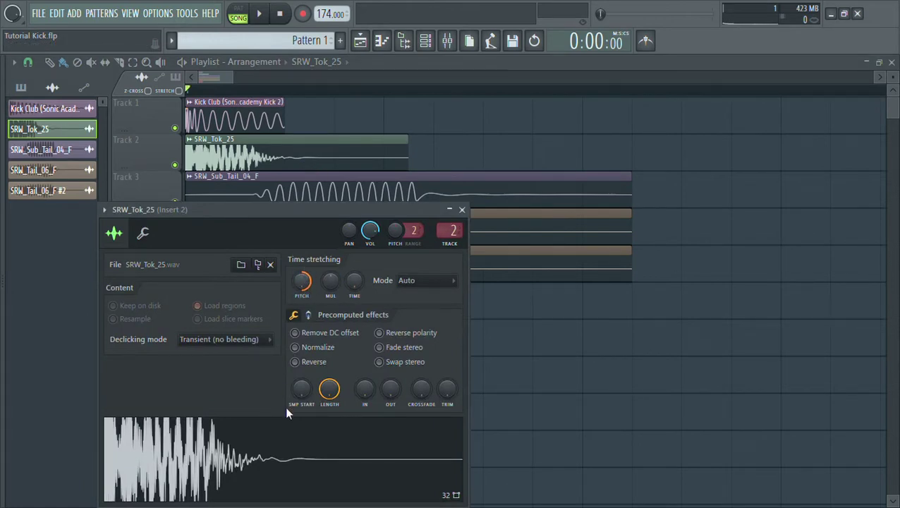
{"action": "left_click", "coordinate": [462, 209]}
Inspect the sampler settings and mixer track assignments of the SRW_Sub_Tail_04_F, SRW_Tail_06_F and SRW_Tail_06_F #2 clips.
{"action": "double_click", "coordinate": [255, 199]}
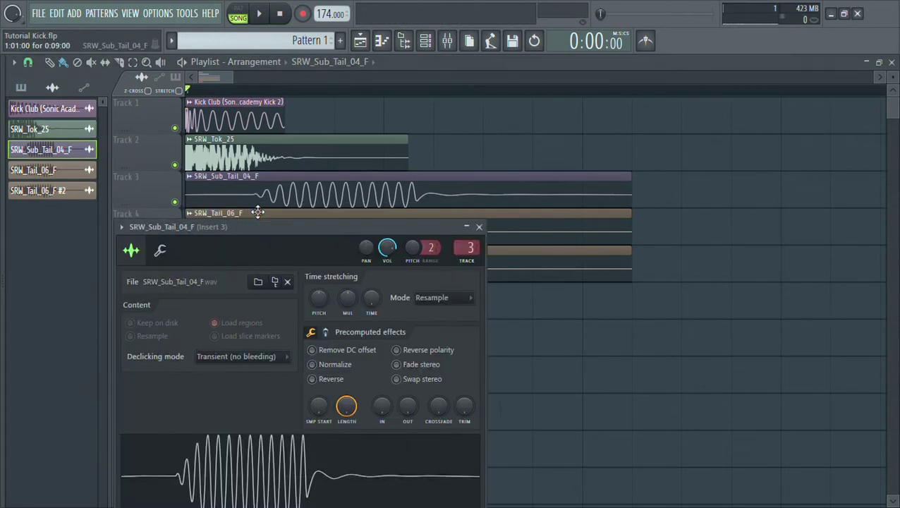
{"action": "left_click", "coordinate": [479, 227]}
{"action": "double_click", "coordinate": [444, 233]}
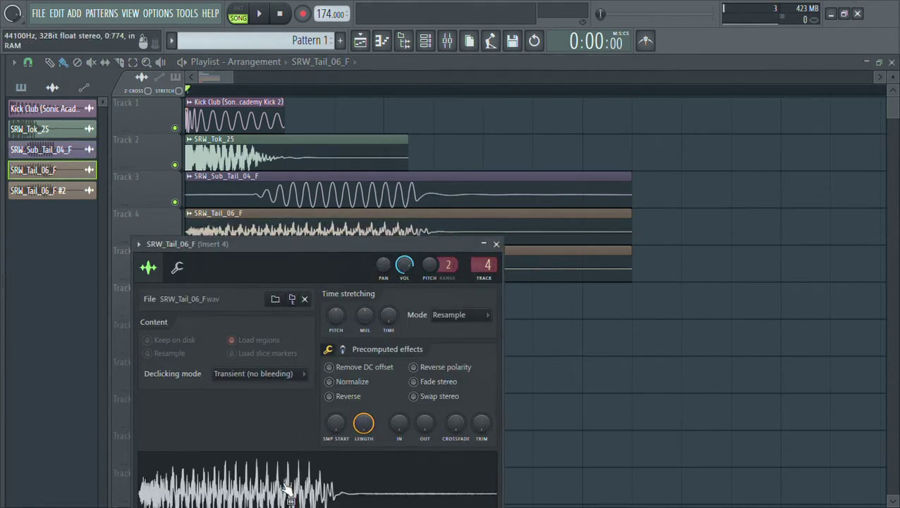
{"action": "left_click", "coordinate": [497, 245]}
{"action": "double_click", "coordinate": [482, 269]}
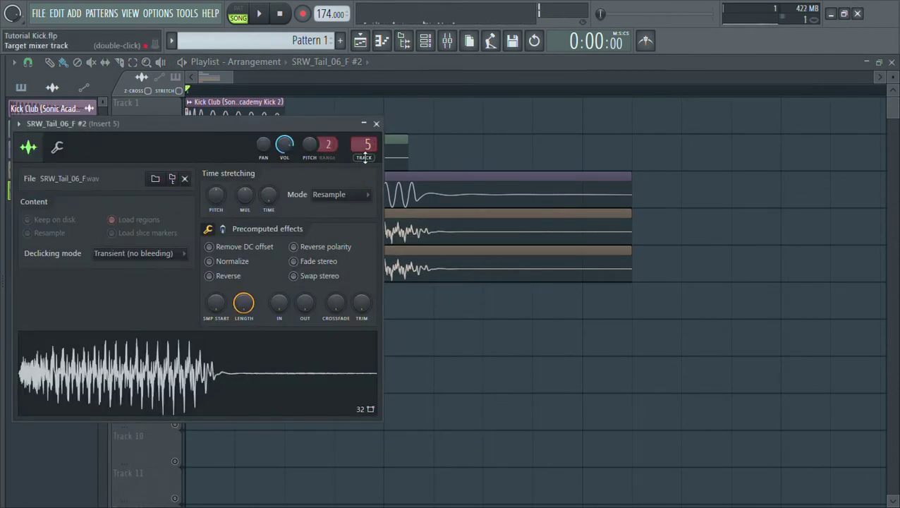
{"action": "left_click", "coordinate": [376, 124]}
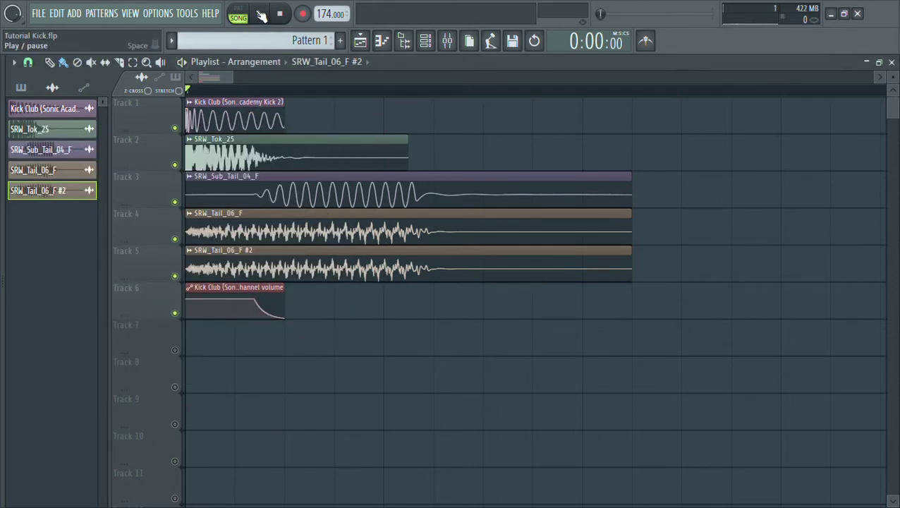
Play the whole kick arrangement with the insert effects disabled and watch the mixer levels, stopping playback at the end.
{"action": "left_click", "coordinate": [261, 14]}
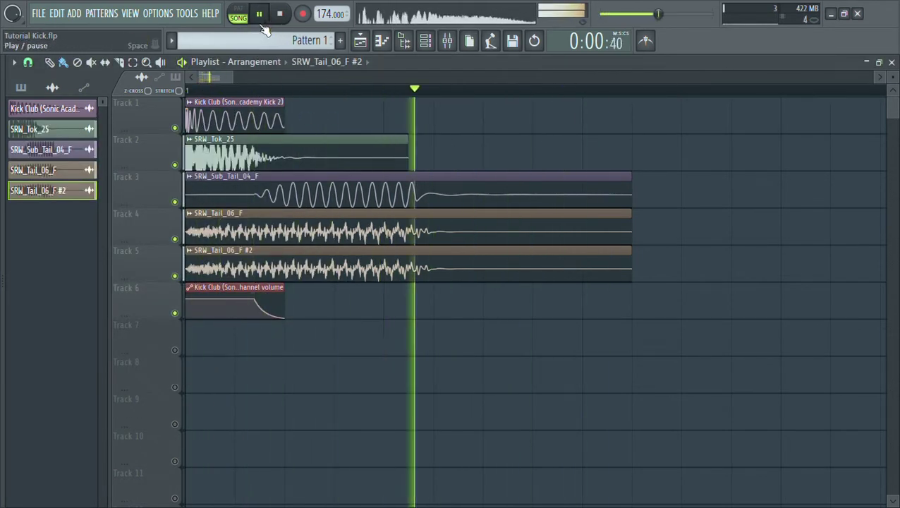
{"action": "left_click", "coordinate": [447, 41]}
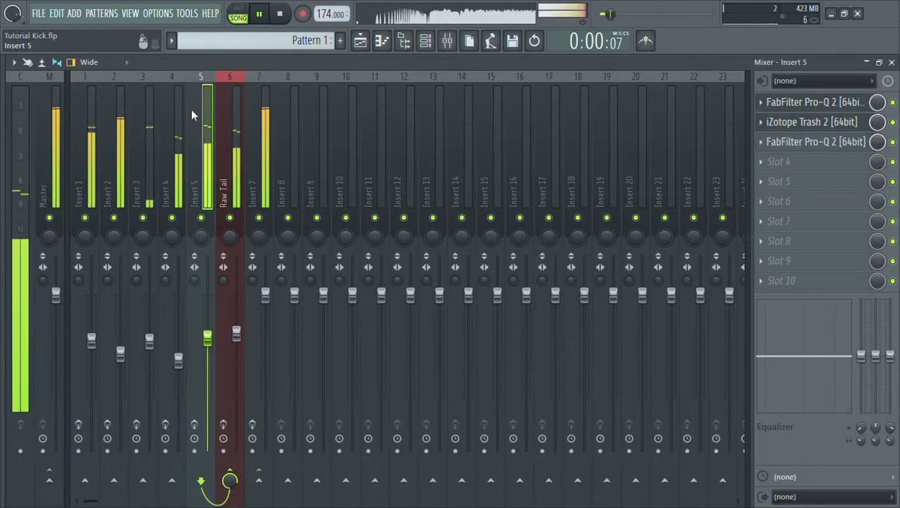
{"action": "left_click", "coordinate": [259, 14]}
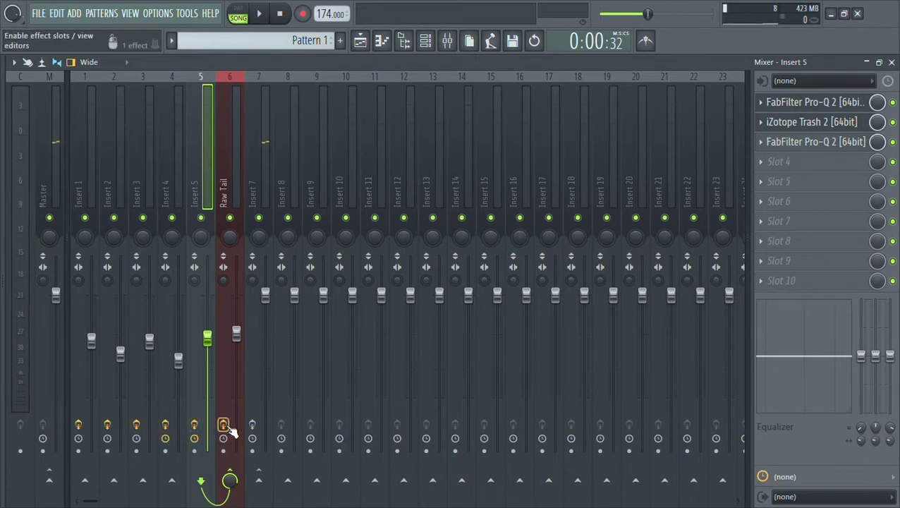
Play the arrangement again with the effect slots of inserts 1 to 7 enabled, watch the mixer and playlist, and stop playback.
{"action": "left_click", "coordinate": [260, 15]}
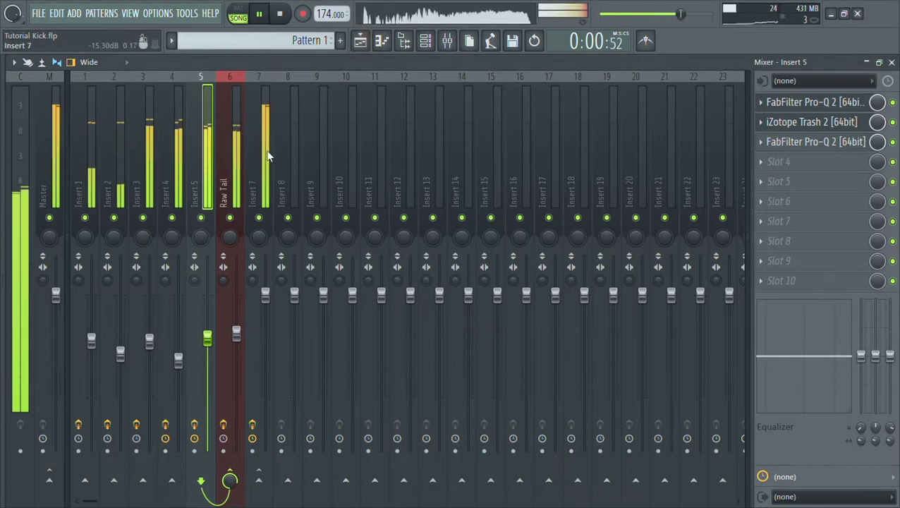
{"action": "left_click", "coordinate": [360, 42]}
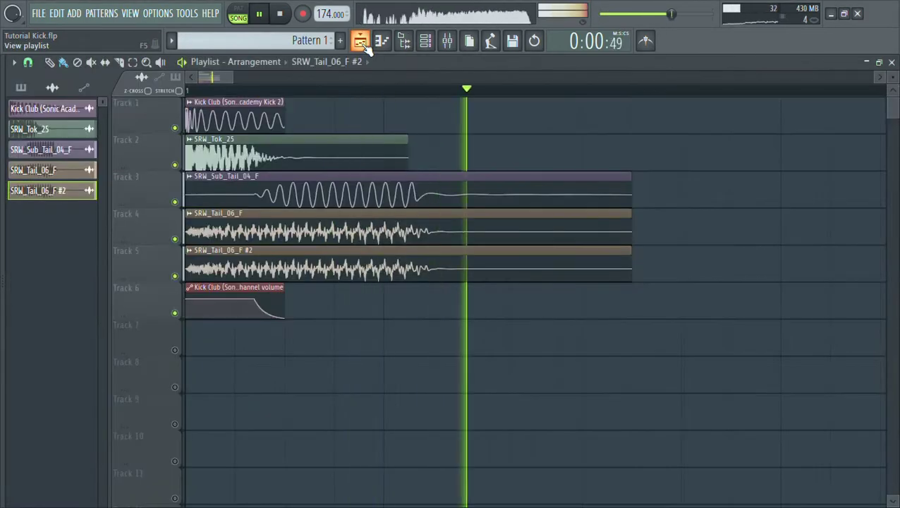
{"action": "left_click", "coordinate": [285, 19]}
Preview the Kick Club sample in its channel settings and bring up its assigned mixer track, Insert 1.
{"action": "double_click", "coordinate": [254, 123]}
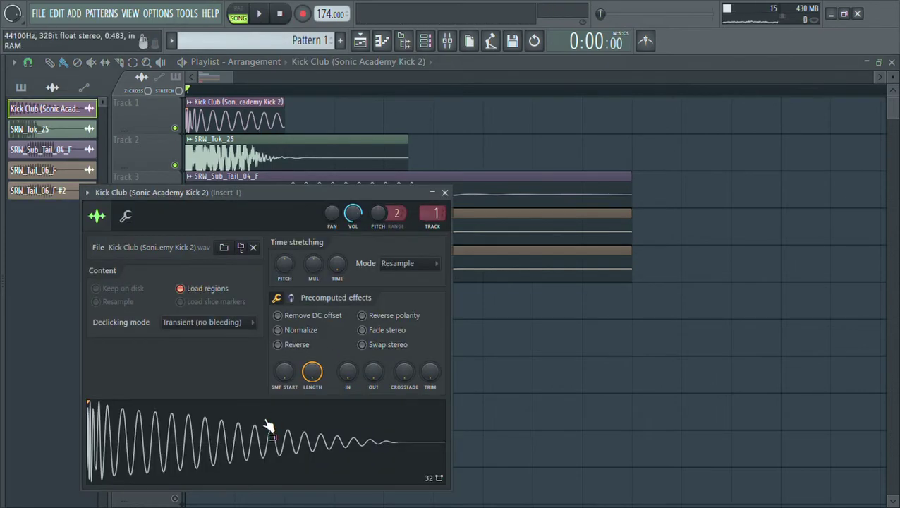
{"action": "left_click", "coordinate": [280, 437]}
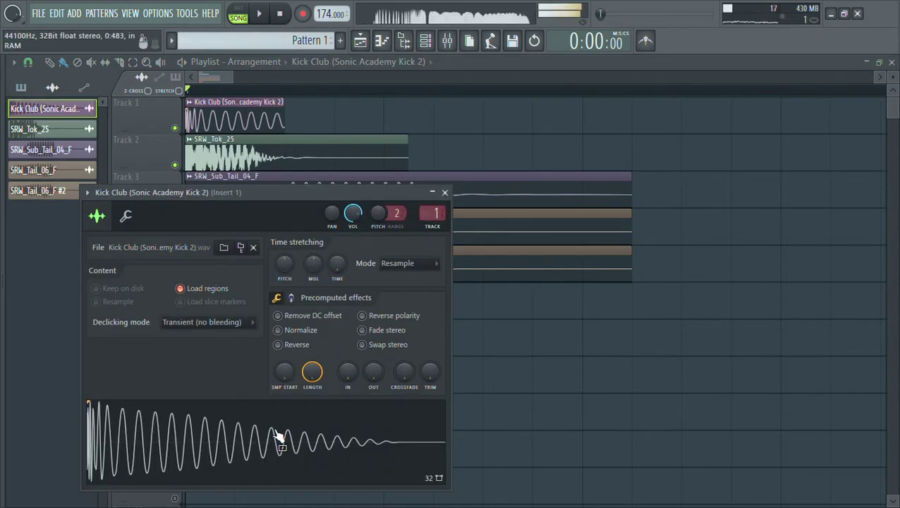
{"action": "double_click", "coordinate": [435, 213]}
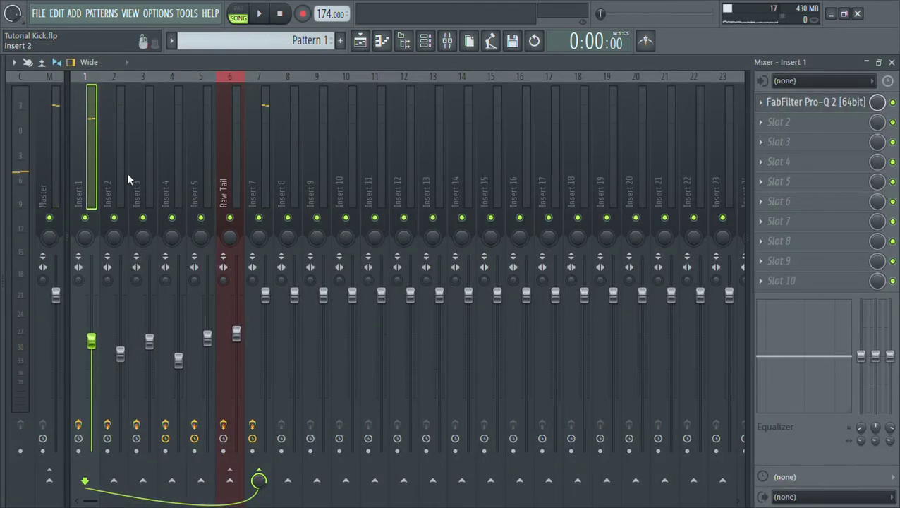
Audition the kick repeatedly through the FabFilter Pro-Q 2 low cut on Insert 1, examining its spectrum, and close the plugin window.
{"action": "left_click", "coordinate": [771, 106]}
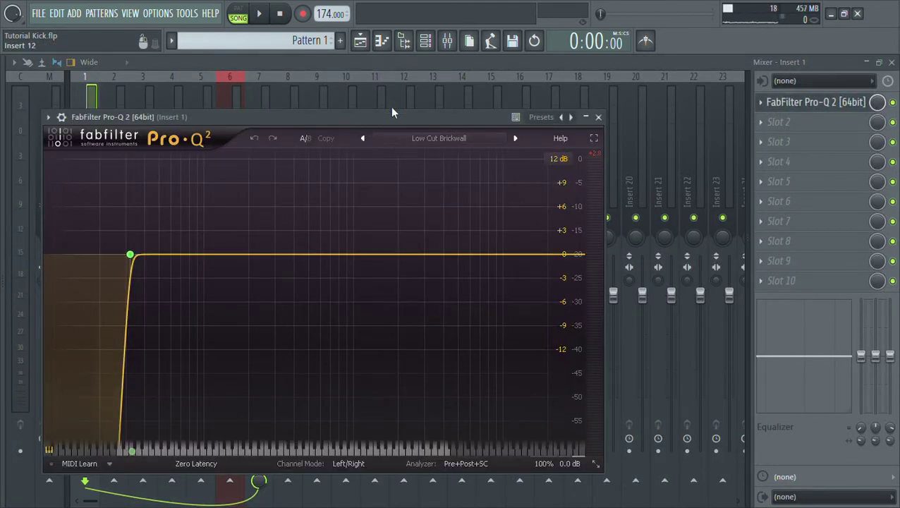
{"action": "key", "text": "q"}
{"action": "key", "text": "q"}
{"action": "key", "text": "q"}
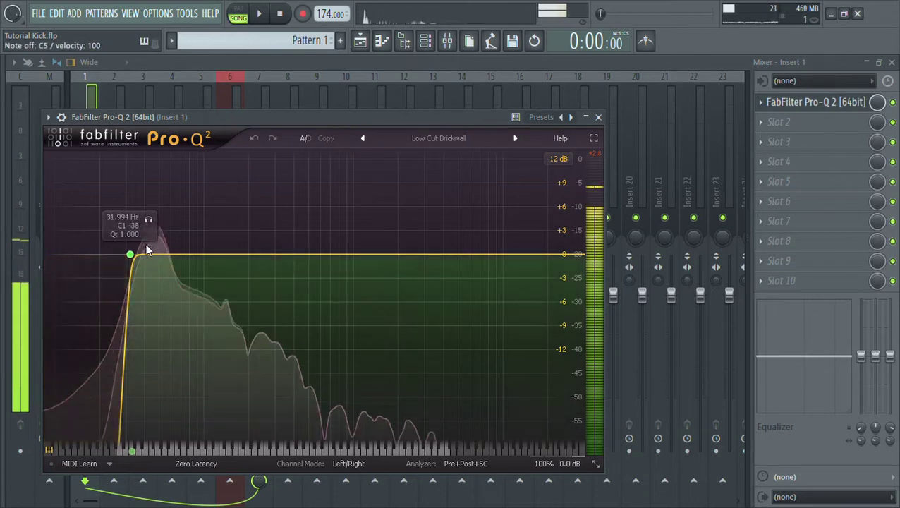
{"action": "key", "text": "q"}
{"action": "key", "text": "q"}
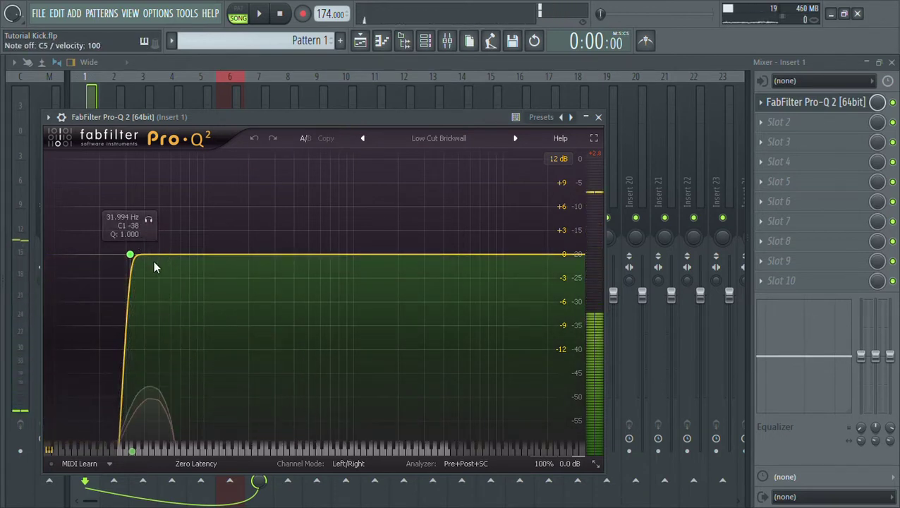
{"action": "key", "text": "q"}
{"action": "key", "text": "q"}
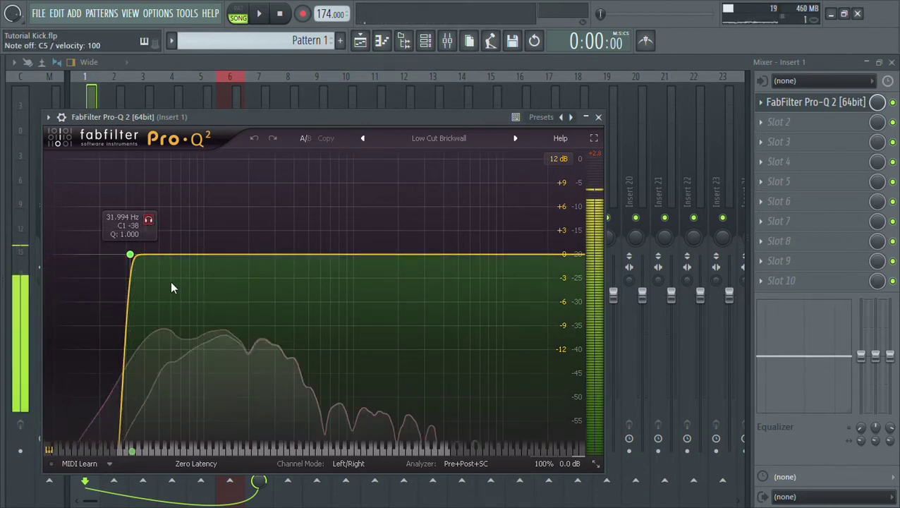
{"action": "key", "text": "q"}
{"action": "key", "text": "q"}
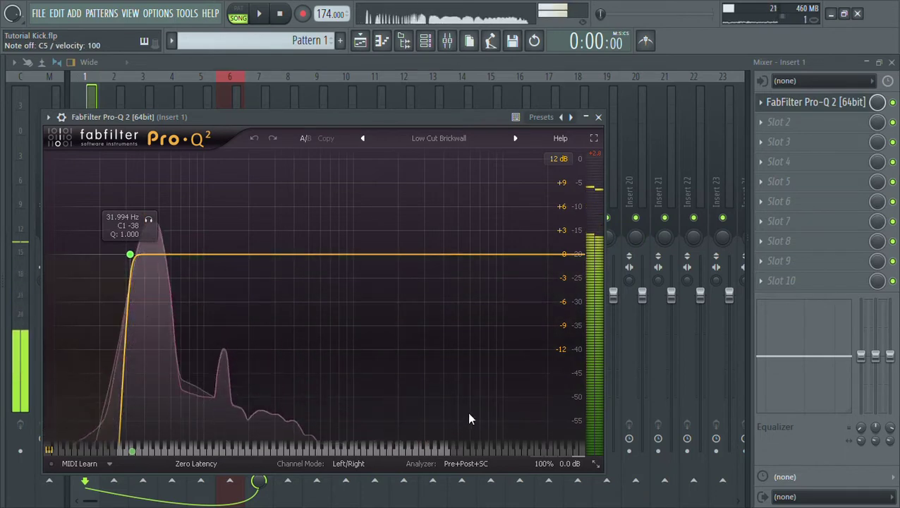
{"action": "left_click", "coordinate": [598, 118]}
{"action": "key", "text": "q"}
{"action": "key", "text": "q"}
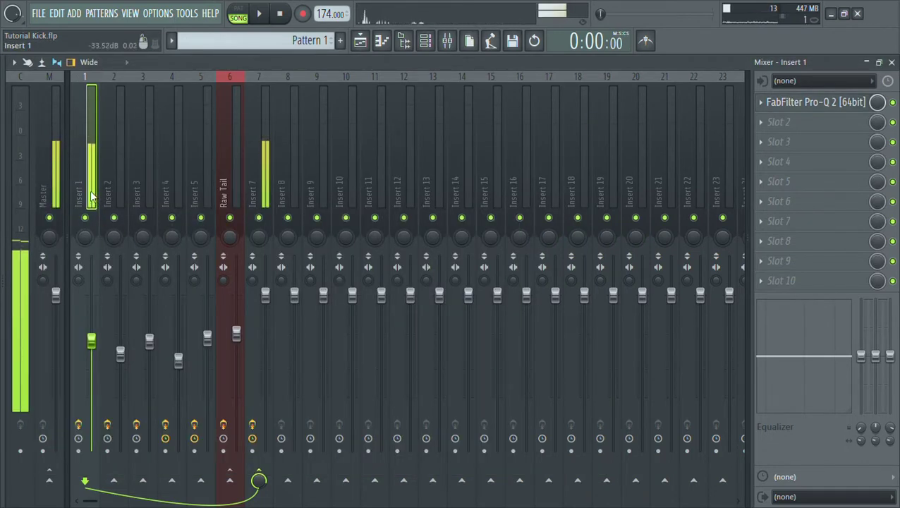
Open the SRW_Tok_25 clip's sampler settings from the playlist, preview the sample and raise its time-stretching pitch above +500 cents.
{"action": "left_click", "coordinate": [359, 47]}
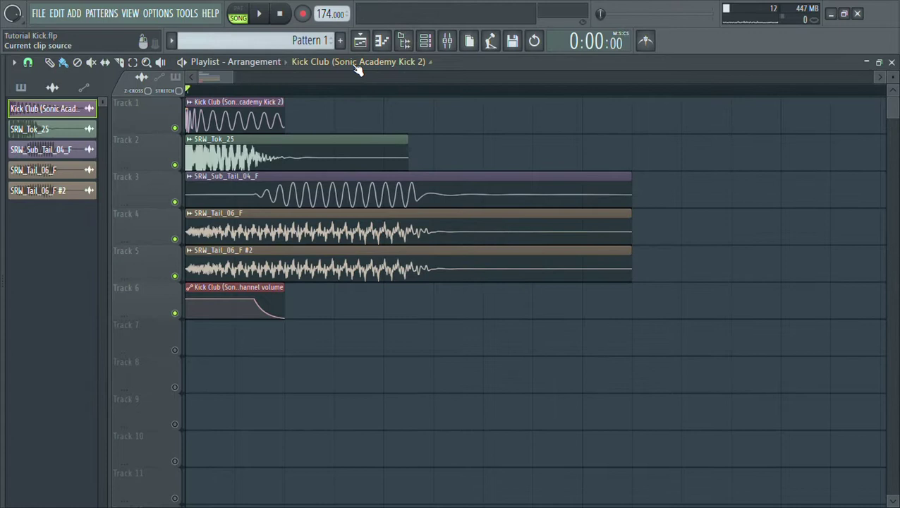
{"action": "double_click", "coordinate": [224, 163]}
{"action": "left_click", "coordinate": [291, 458]}
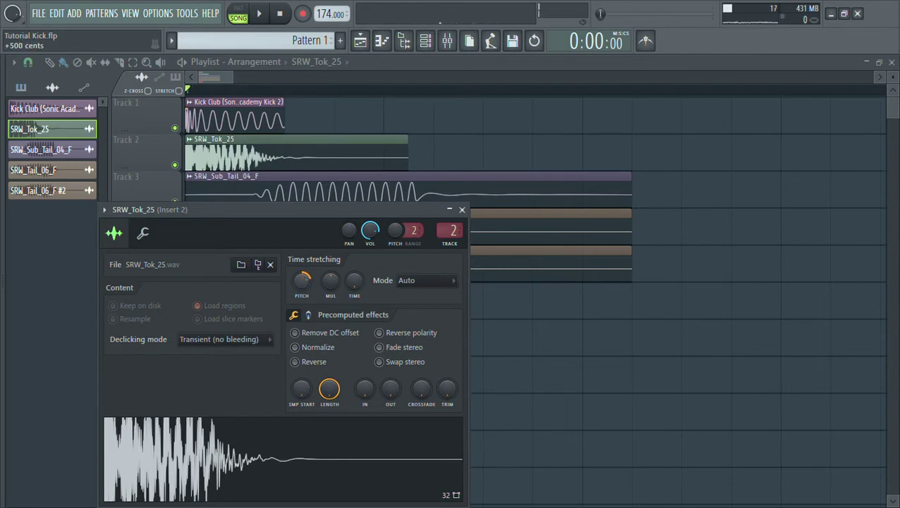
{"action": "mouse_move", "coordinate": [301, 280]}
{"action": "left_mouse_down"}
{"action": "mouse_move", "coordinate": [303, 255]}
{"action": "mouse_move", "coordinate": [302, 263]}
{"action": "left_mouse_up"}
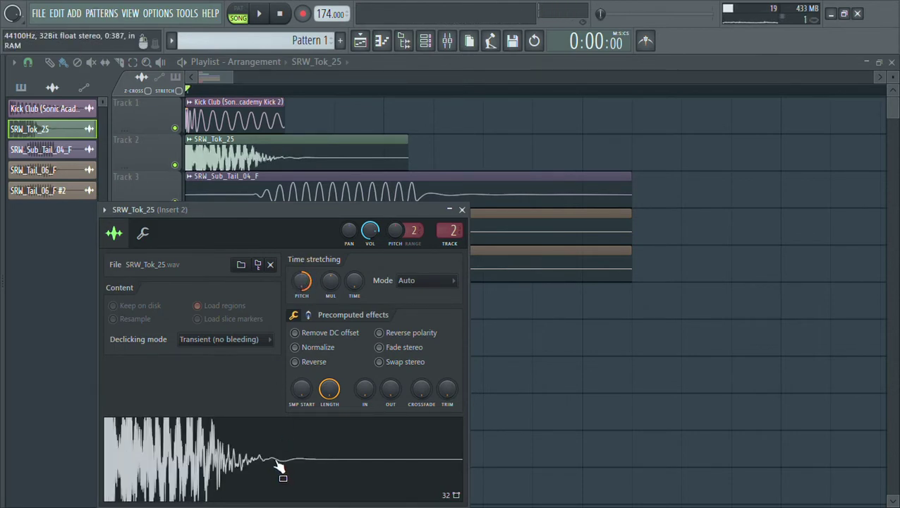
Bring up SRW_Tok_25's assigned mixer track, Insert 2, and audition the sound through its effect chain.
{"action": "double_click", "coordinate": [457, 233]}
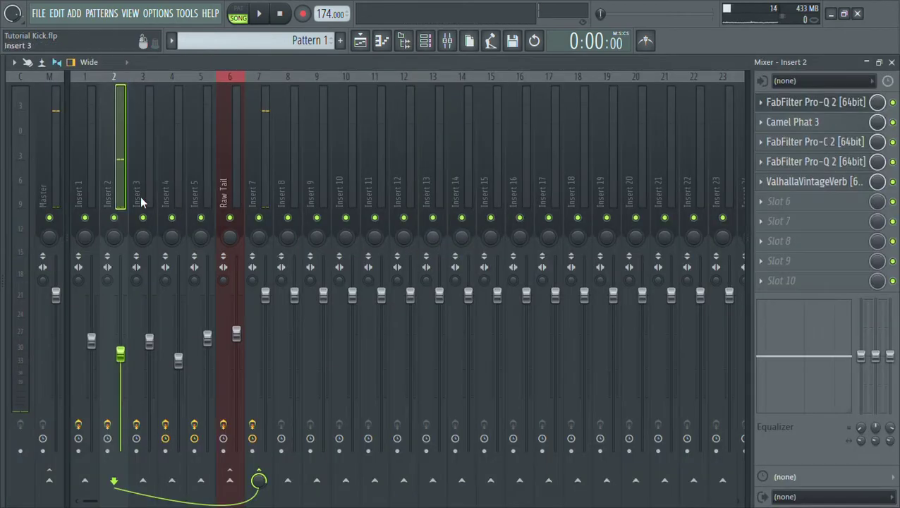
{"action": "key", "text": "q"}
{"action": "key", "text": "q"}
{"action": "key", "text": "q"}
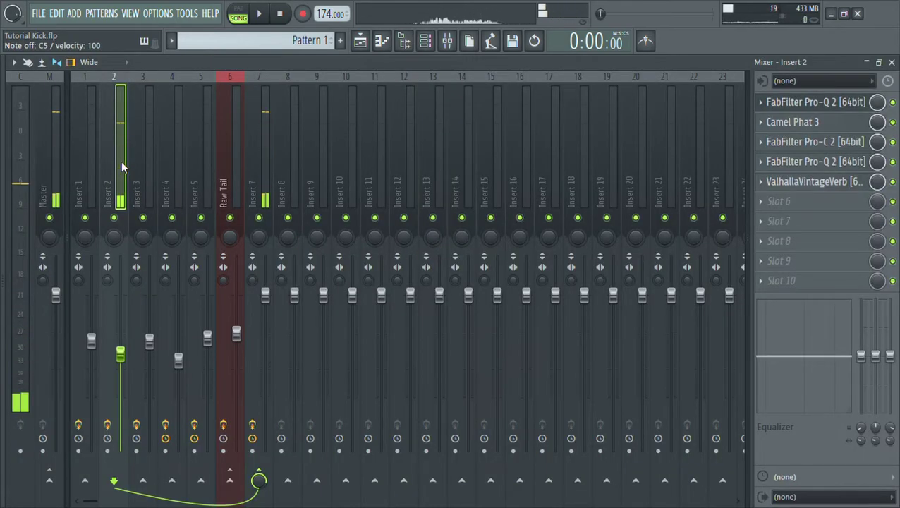
Open the first FabFilter Pro-Q 2 on Insert 2 and audition the sample while examining its EQ curve.
{"action": "left_click", "coordinate": [825, 105]}
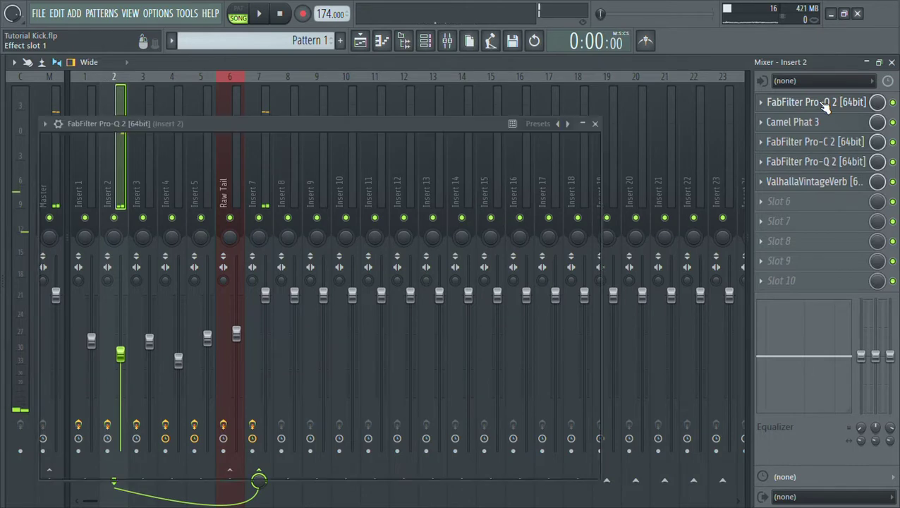
{"action": "key", "text": "q"}
{"action": "key", "text": "q"}
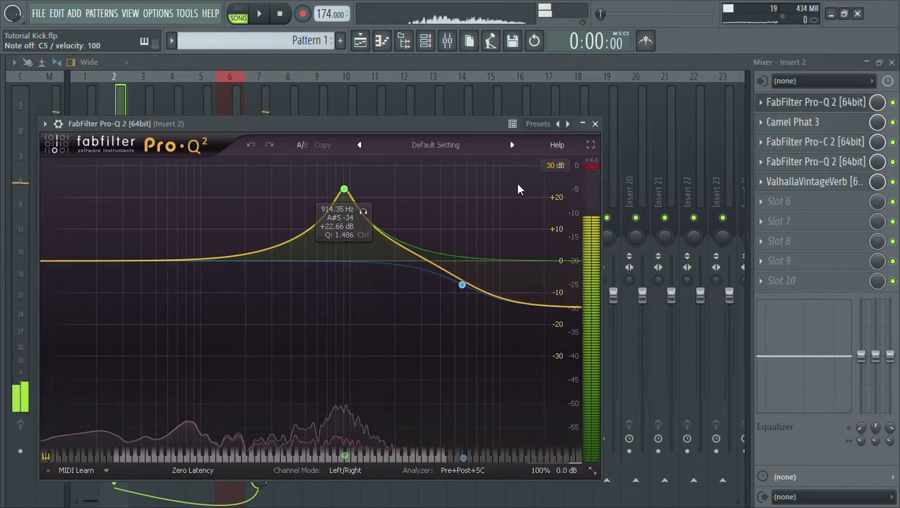
{"action": "key", "text": "q"}
Check the first Pro-Q 2 on Insert 2 in its bypassed and enabled states, leaving its EQ window open.
{"action": "left_click", "coordinate": [821, 104]}
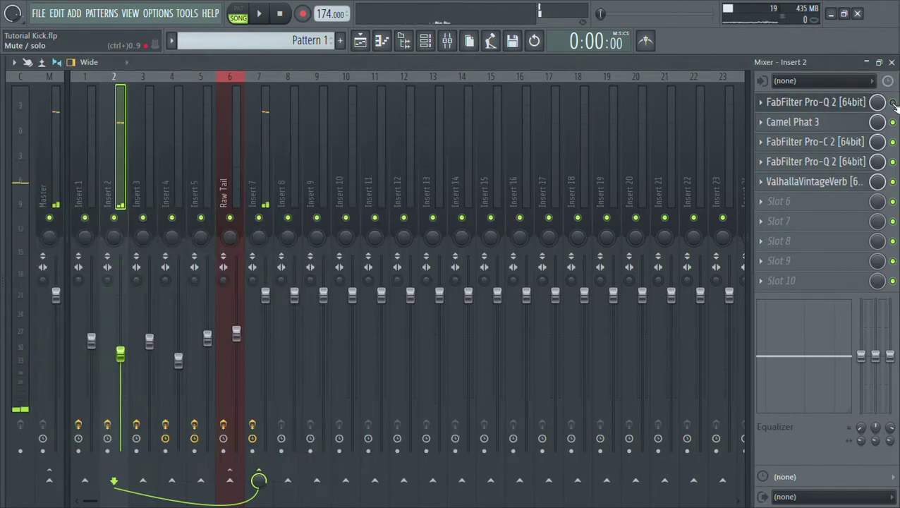
{"action": "left_click", "coordinate": [818, 103]}
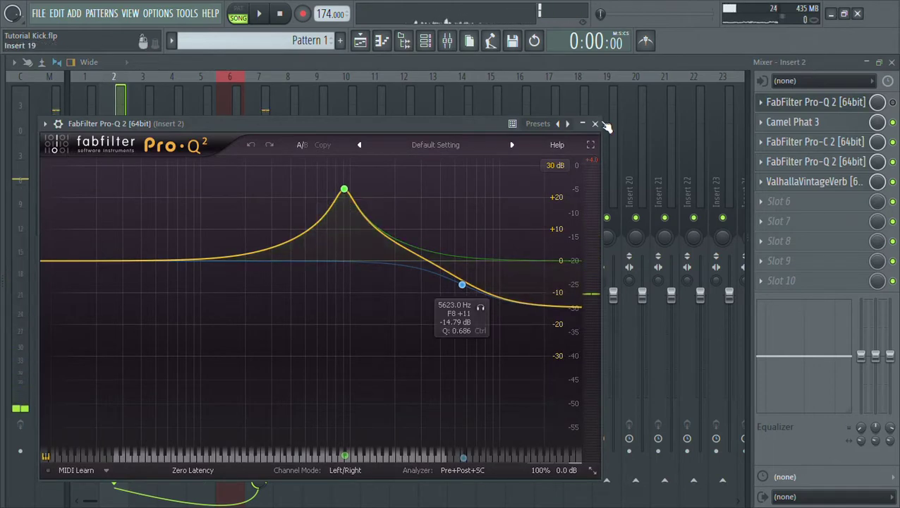
{"action": "left_click", "coordinate": [595, 124]}
{"action": "left_click", "coordinate": [831, 107]}
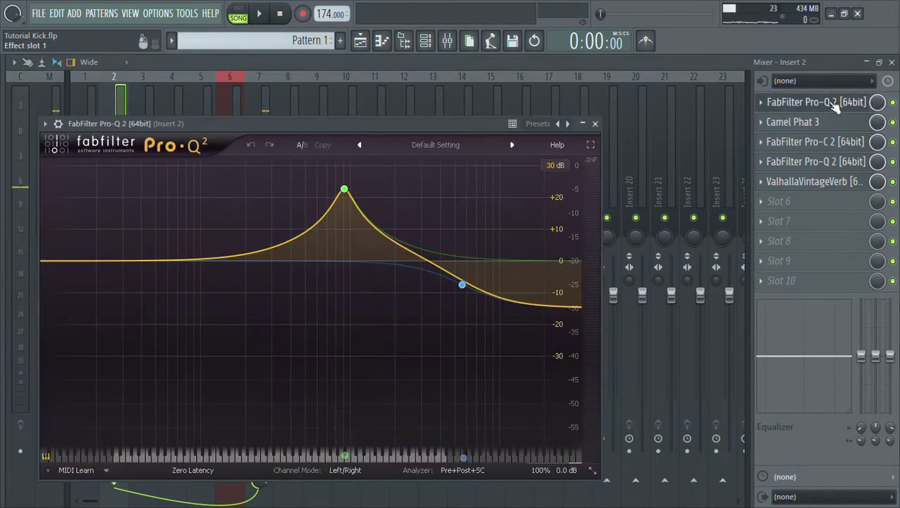
Solo the 914.35 Hz boost band in Insert 2's first Pro-Q 2 and audition the sample through it.
{"action": "key", "text": "q"}
{"action": "left_click", "coordinate": [363, 213]}
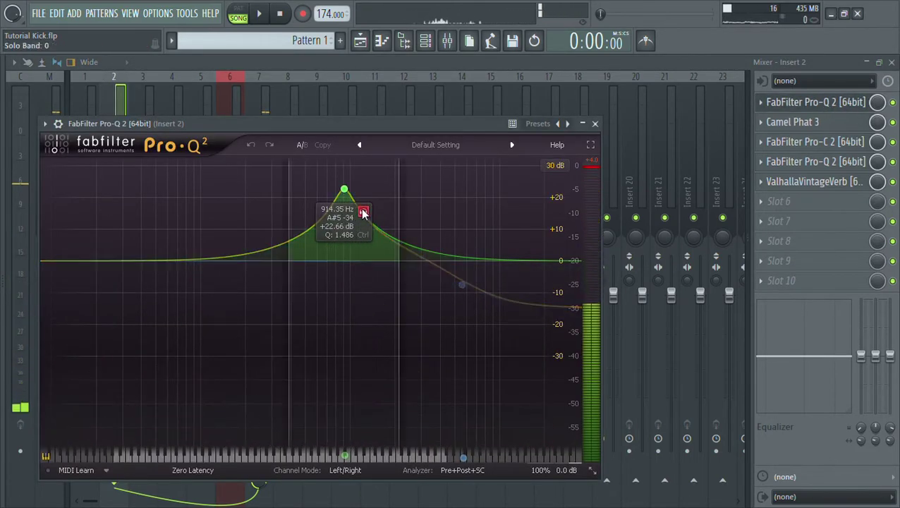
{"action": "key", "text": "q"}
{"action": "key", "text": "q"}
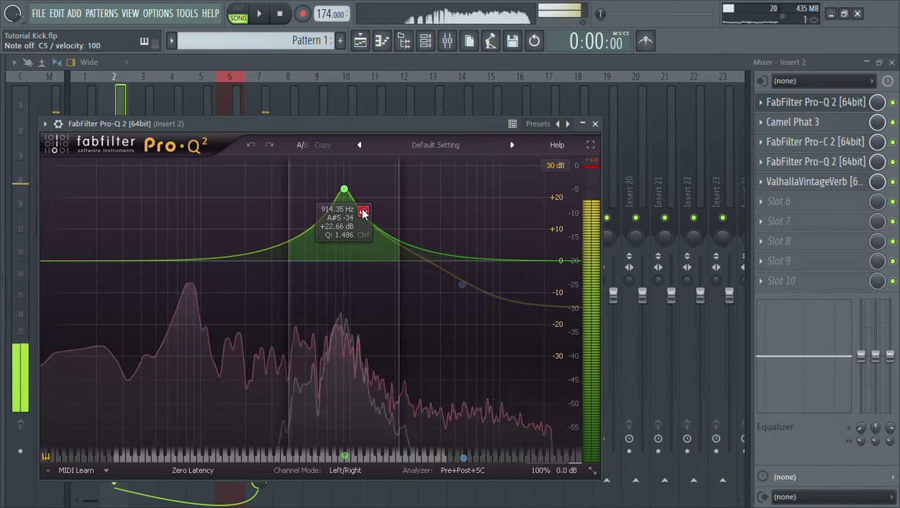
Solo the 5623 Hz high-shelf cut band, audition the sample through it, and replay the sound with the full EQ curve.
{"action": "left_click", "coordinate": [462, 284]}
{"action": "left_click", "coordinate": [479, 310]}
{"action": "key", "text": "q"}
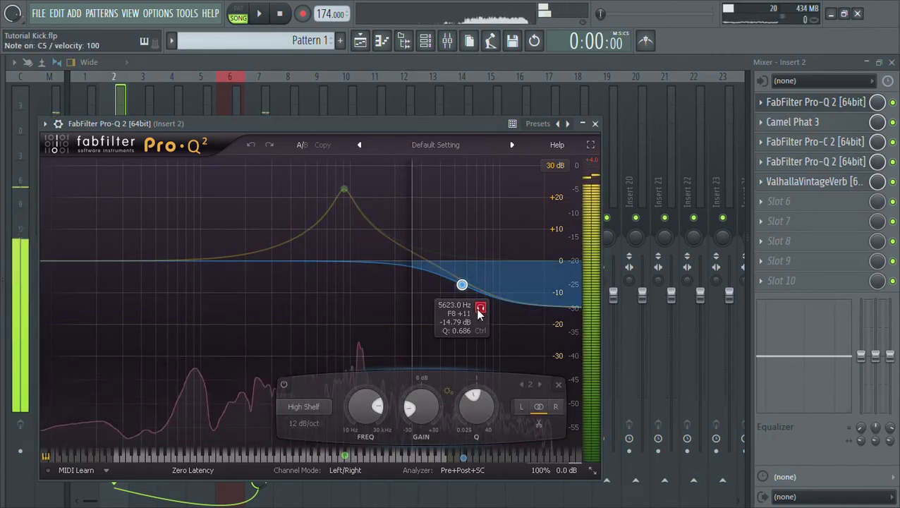
{"action": "key", "text": "q"}
{"action": "key", "text": "q"}
{"action": "key", "text": "q"}
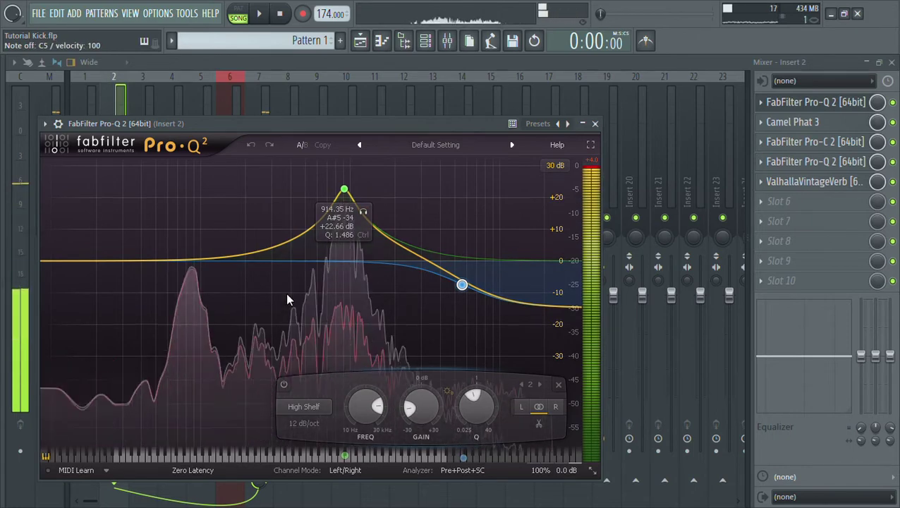
Close the Pro-Q 2 editor, open Camel Phat 3 on Insert 2, and audition the sample with its Distortion and Master switched off.
{"action": "left_click", "coordinate": [583, 125]}
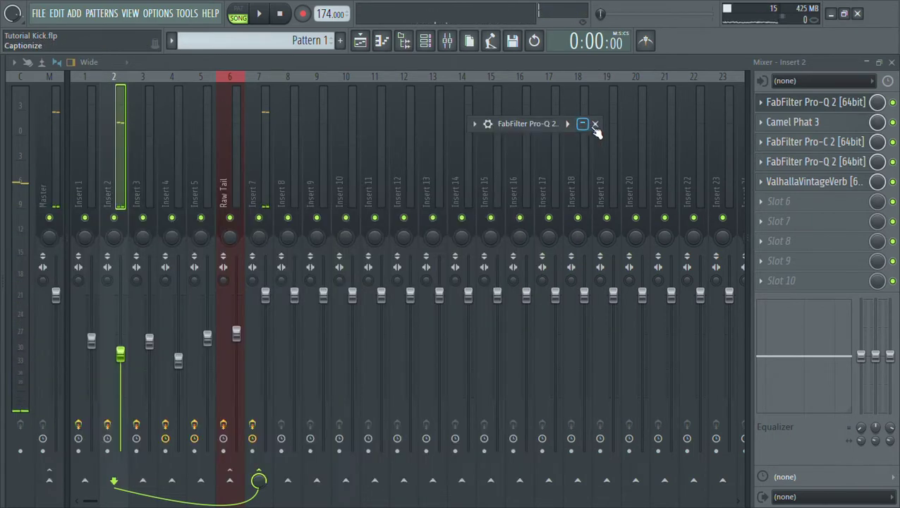
{"action": "left_click", "coordinate": [594, 125]}
{"action": "left_click", "coordinate": [837, 129]}
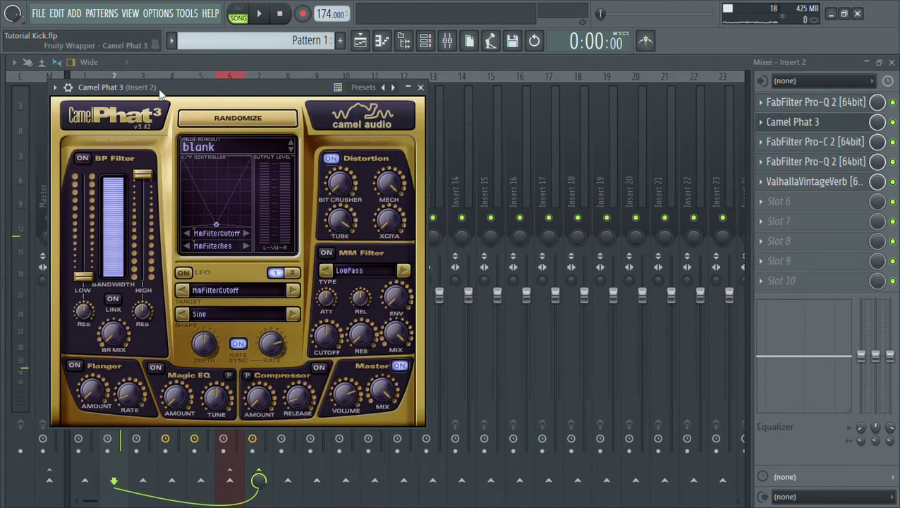
{"action": "key", "text": "q"}
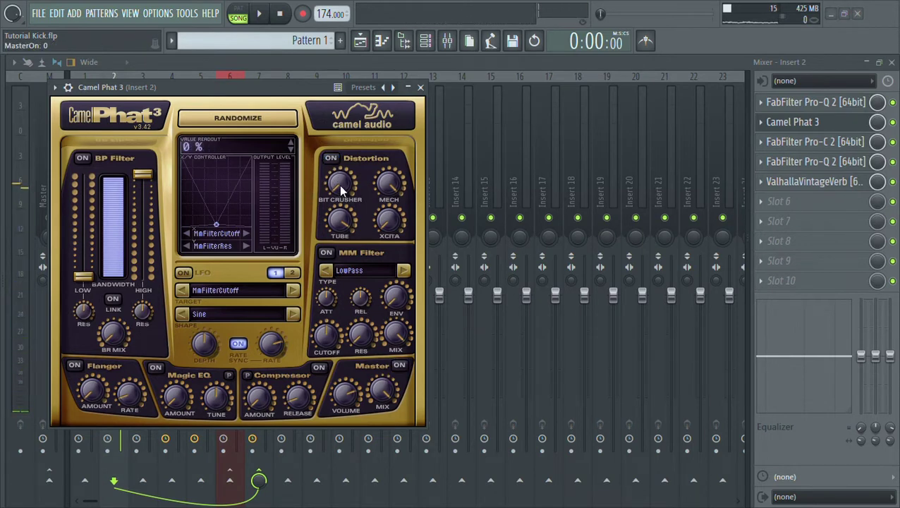
{"action": "key", "text": "q"}
{"action": "key", "text": "q"}
{"action": "key", "text": "q"}
{"action": "key", "text": "q"}
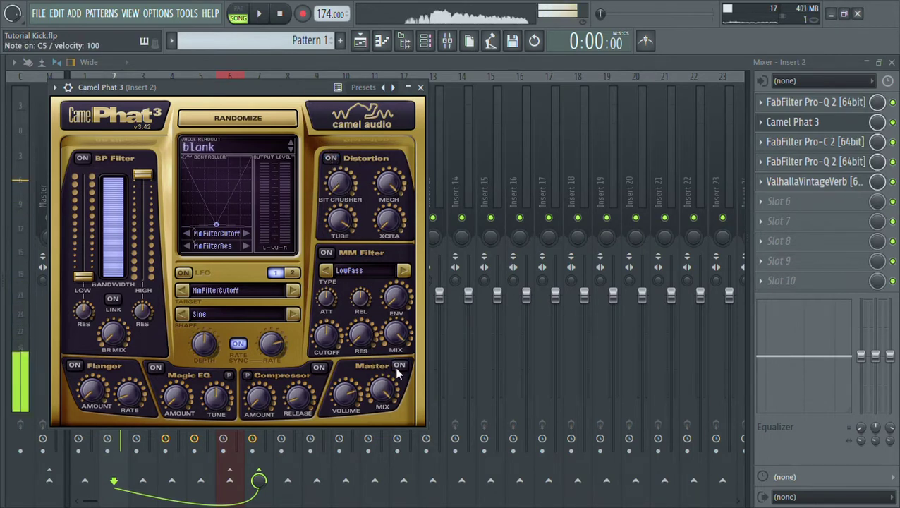
Audition the sample through Camel Phat 3 with Distortion and Master switched on, then close the plugin.
{"action": "key", "text": "q"}
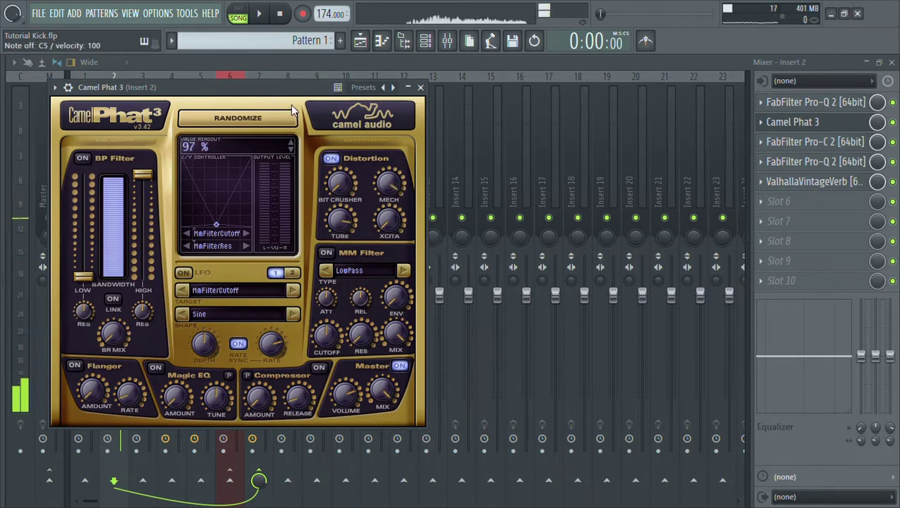
{"action": "key", "text": "q"}
{"action": "key", "text": "q"}
{"action": "key", "text": "q"}
{"action": "left_click", "coordinate": [421, 87]}
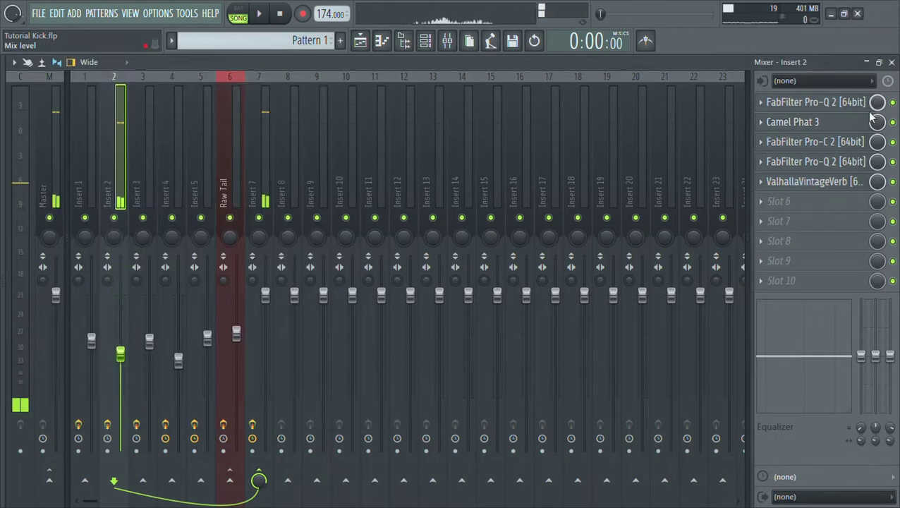
Open FabFilter Pro-C 2 on Insert 2 and compare the sample with the compressor bypassed and enabled.
{"action": "left_click", "coordinate": [852, 143]}
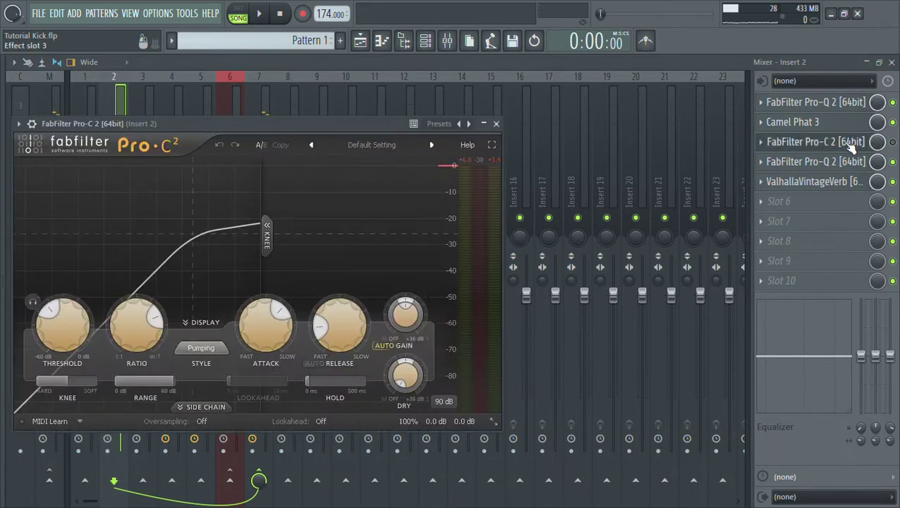
{"action": "key", "text": "q"}
{"action": "key", "text": "q"}
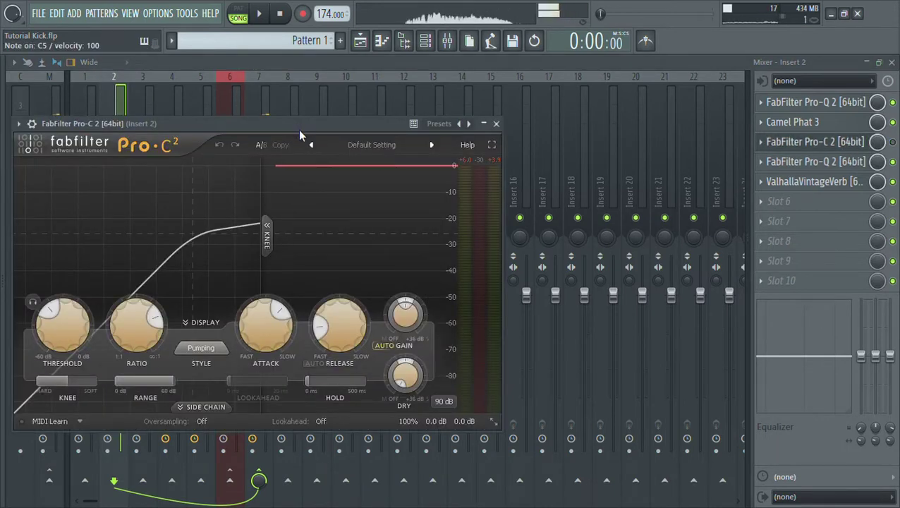
{"action": "left_click", "coordinate": [893, 143]}
{"action": "left_click", "coordinate": [850, 145]}
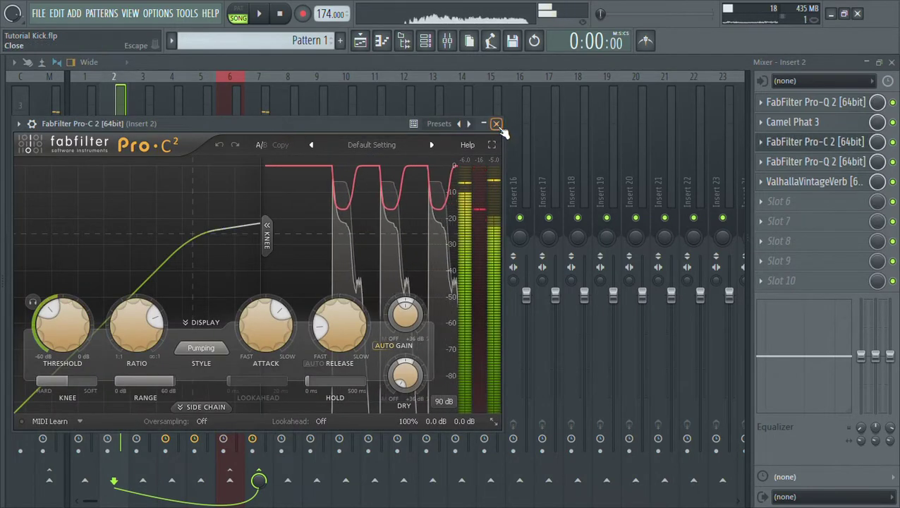
{"action": "left_click", "coordinate": [497, 124]}
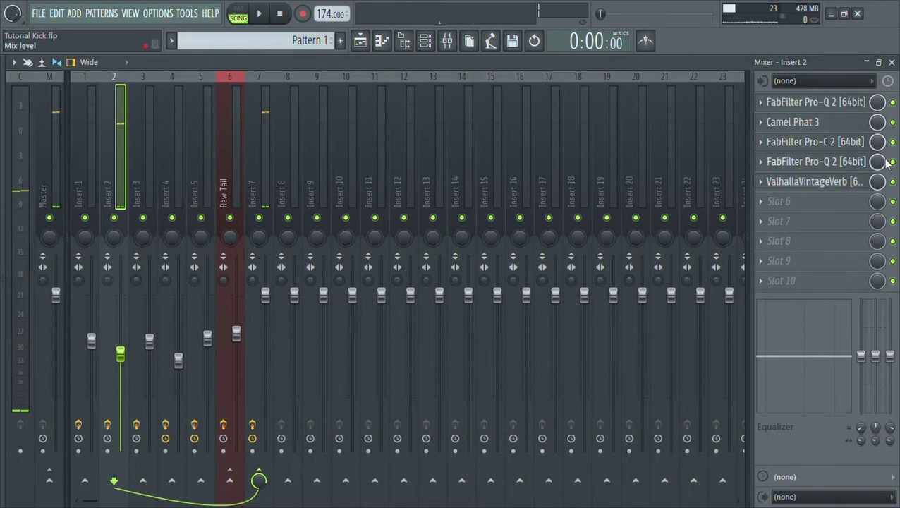
Bypass the second Pro-Q 2 on Insert 2, open its EQ curve, and audition the sample without it.
{"action": "left_click", "coordinate": [843, 163]}
{"action": "left_click", "coordinate": [892, 163]}
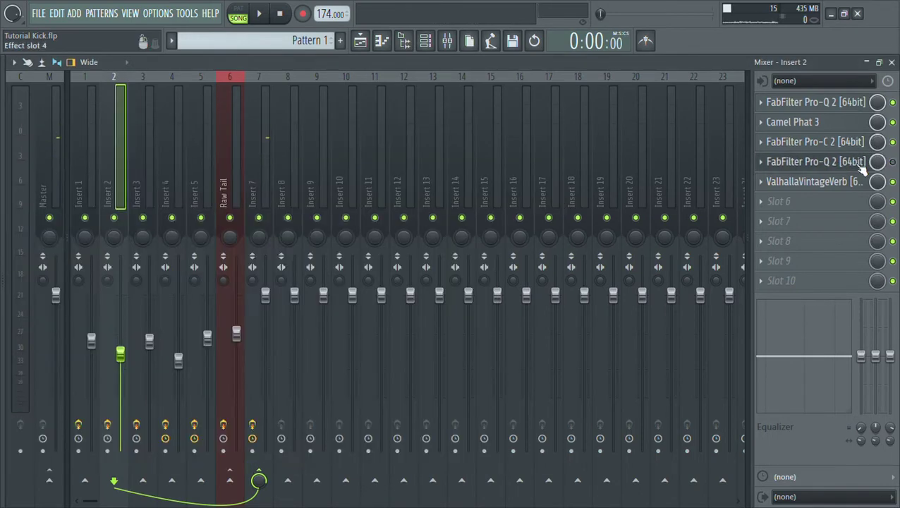
{"action": "left_click", "coordinate": [858, 166]}
{"action": "left_click", "coordinate": [851, 166]}
{"action": "key", "text": "q"}
{"action": "key", "text": "q"}
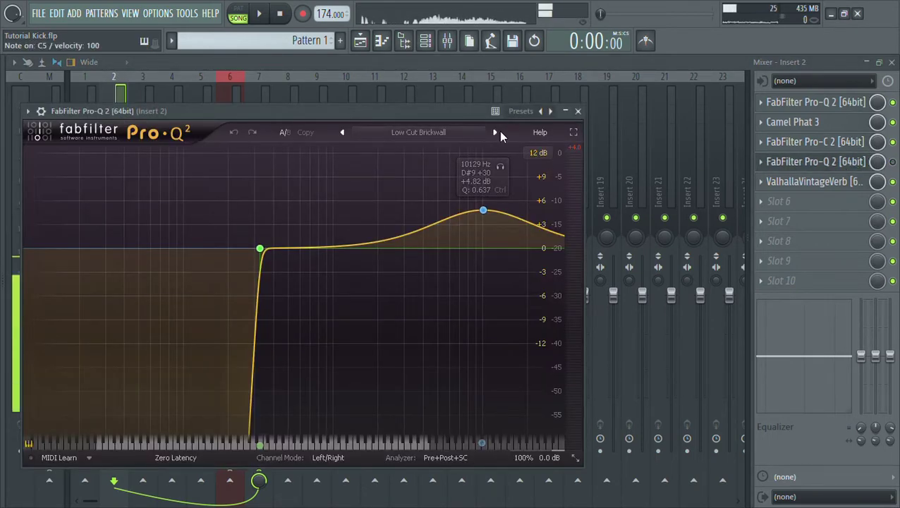
Re-enable Insert 2's second Pro-Q 2 and audition the sample through its low cut and 10129 Hz boost.
{"action": "left_click", "coordinate": [892, 163]}
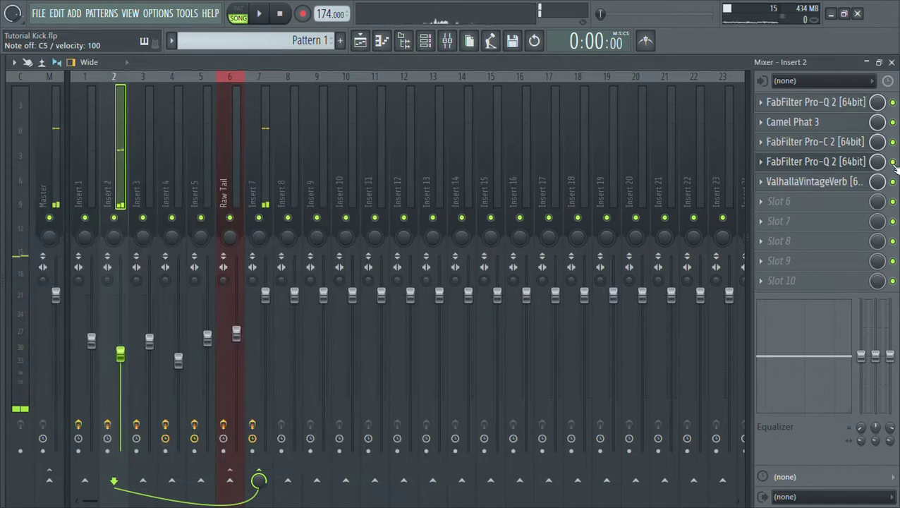
{"action": "left_click", "coordinate": [855, 166]}
{"action": "key", "text": "q"}
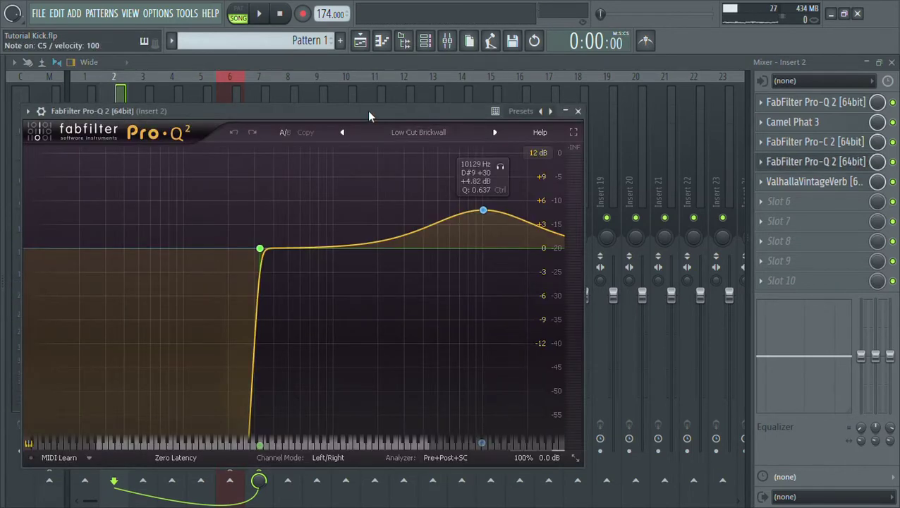
{"action": "left_click", "coordinate": [577, 111]}
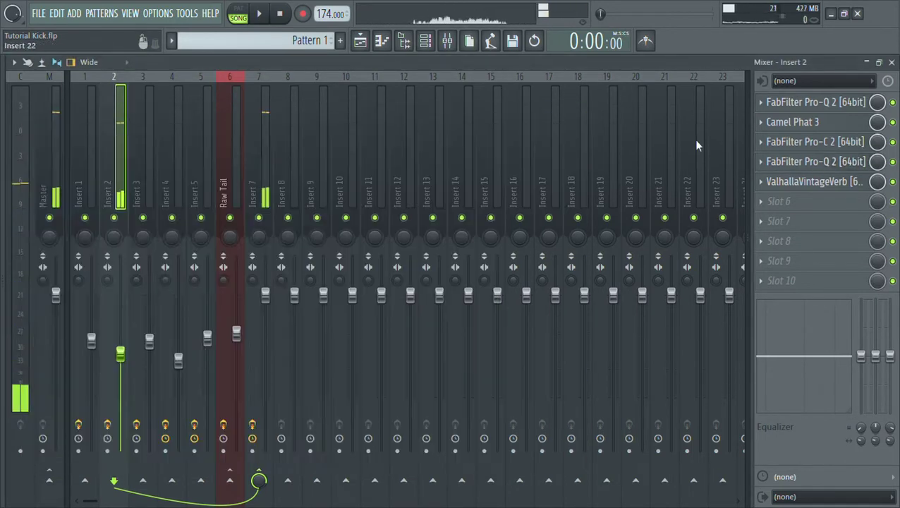
Examine ValhallaVintageVerb's reverb settings on Insert 2 while auditioning the sample.
{"action": "left_click", "coordinate": [841, 186]}
{"action": "key", "text": "q"}
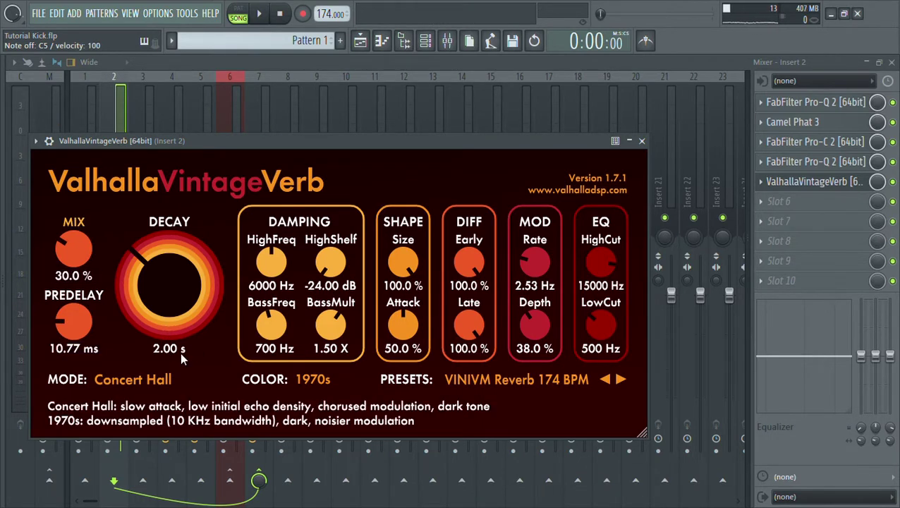
{"action": "left_click", "coordinate": [639, 140]}
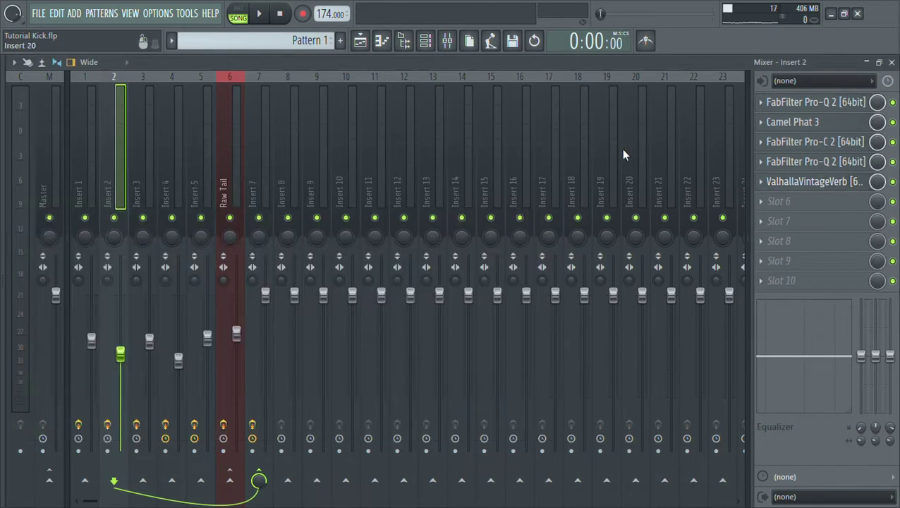
Compare the sample with Insert 2's whole effect chain disabled and enabled.
{"action": "key", "text": "z"}
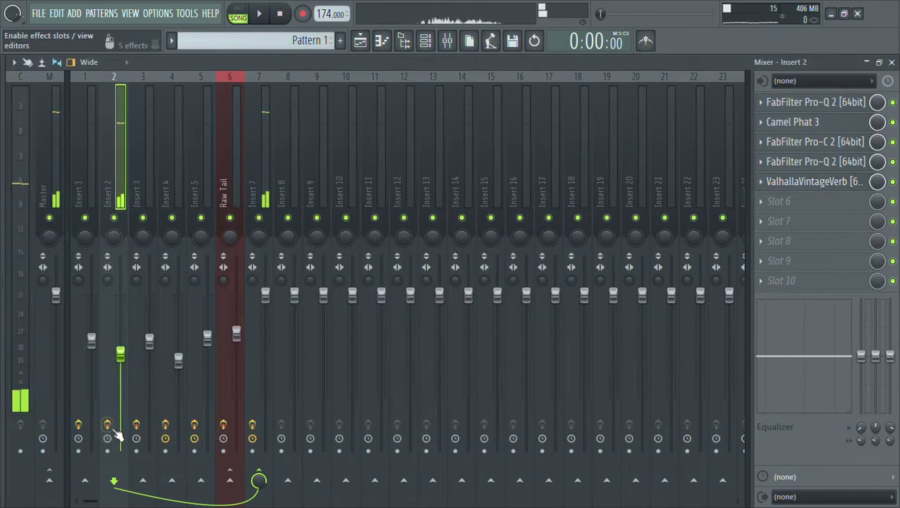
{"action": "key", "text": "z"}
{"action": "key", "text": "z"}
{"action": "key", "text": "z"}
{"action": "key", "text": "z"}
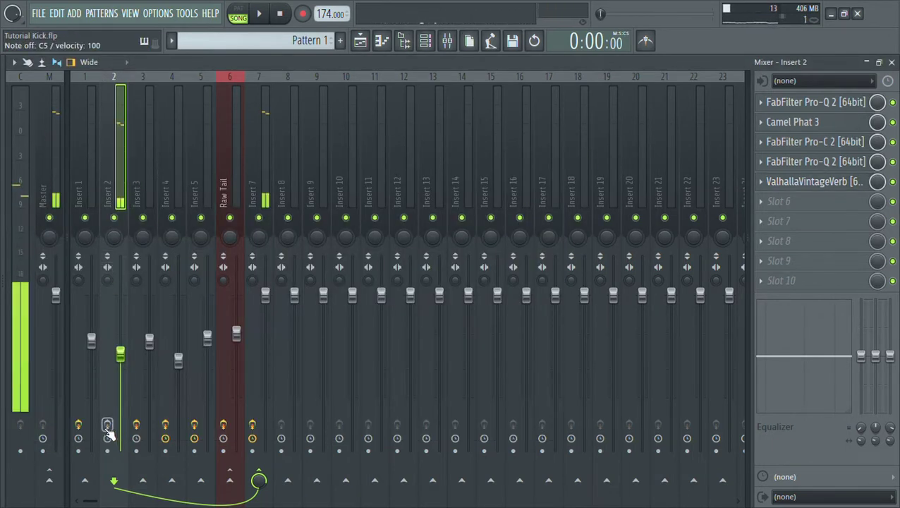
{"action": "key", "text": "z"}
{"action": "key", "text": "z"}
{"action": "key", "text": "z"}
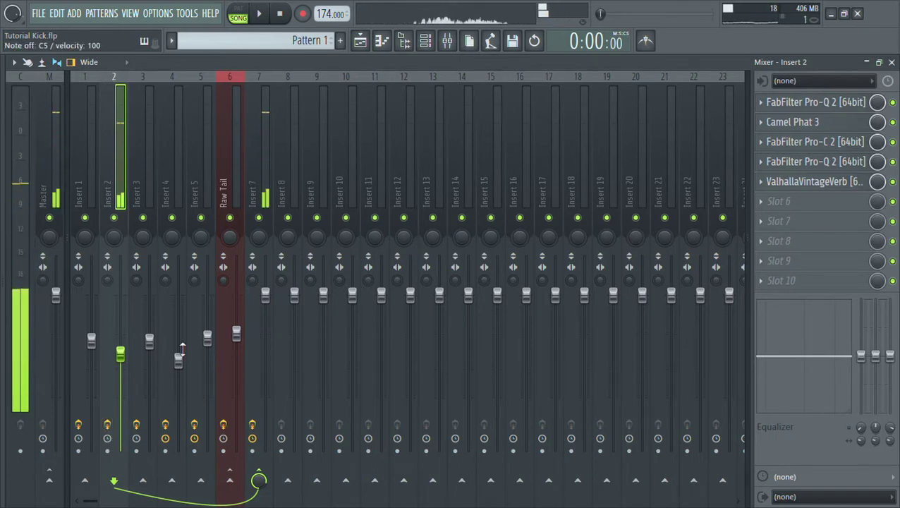
{"action": "key", "text": "z"}
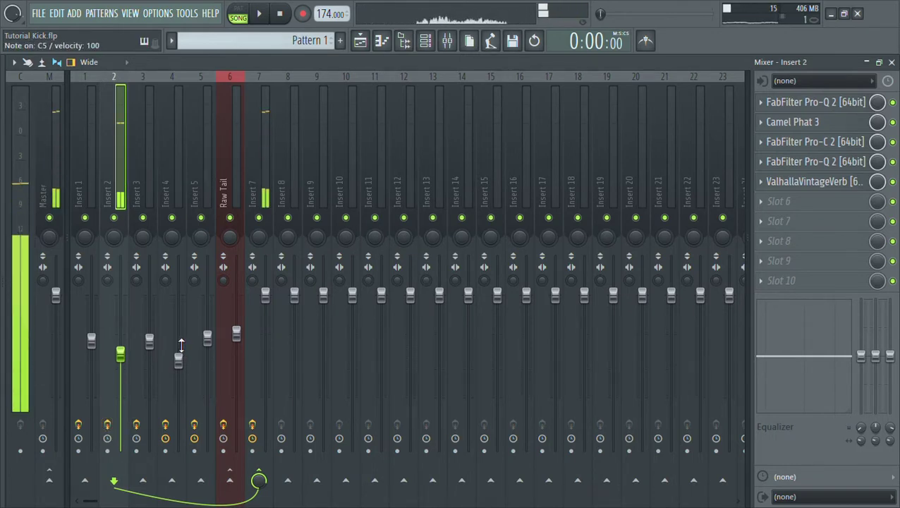
Open the SRW_Sub_Tail_04_F clip's sampler settings, go to its mixer track Insert 3, and audition the sample.
{"action": "left_click", "coordinate": [359, 40]}
{"action": "double_click", "coordinate": [229, 205]}
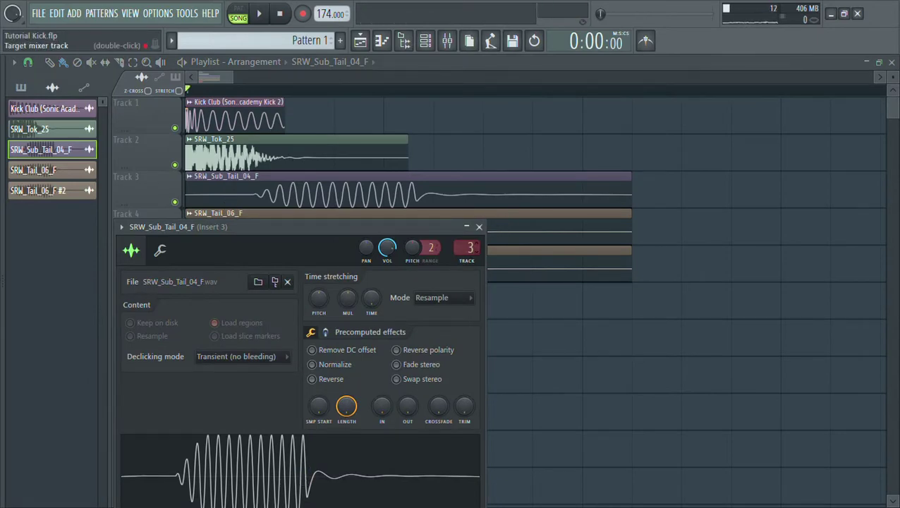
{"action": "double_click", "coordinate": [470, 247]}
{"action": "key", "text": "z"}
{"action": "key", "text": "z"}
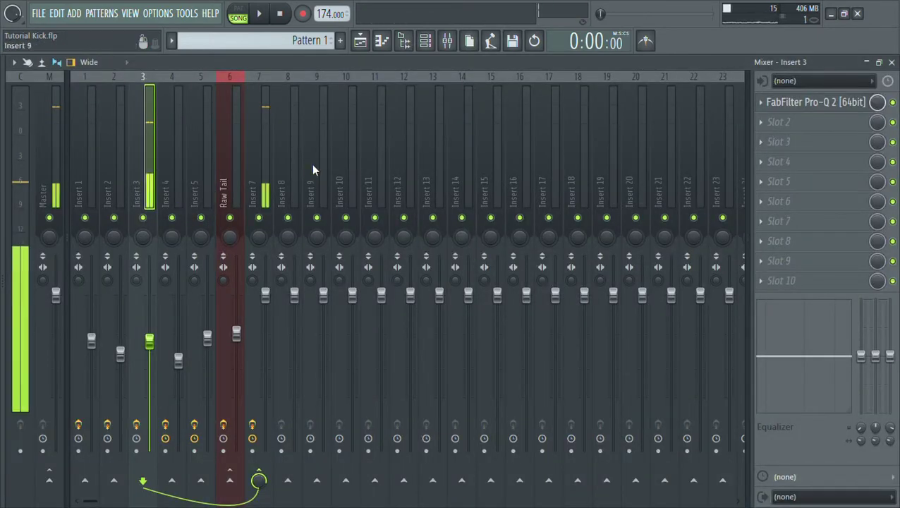
Set Insert 3's Pro-Q 2 processing to Linear Phase with Medium quality and audition the sub tail through it.
{"action": "left_click", "coordinate": [829, 106]}
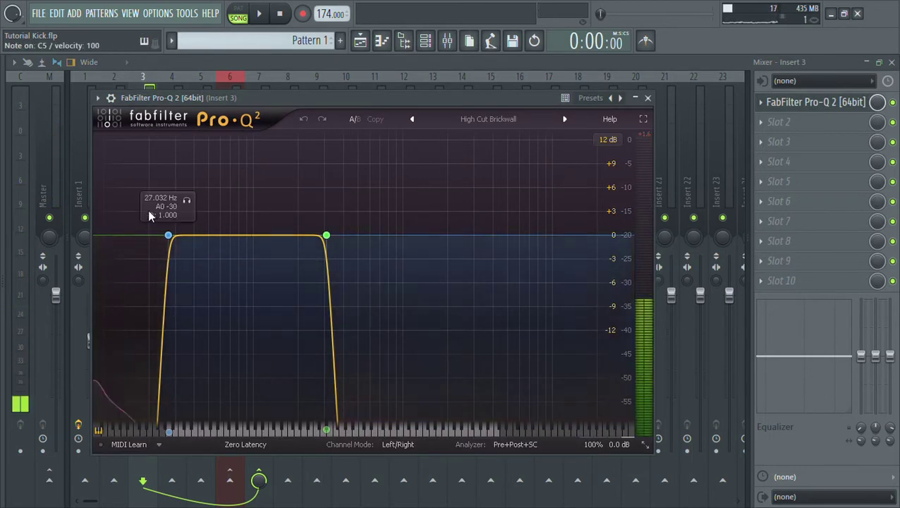
{"action": "key", "text": "z"}
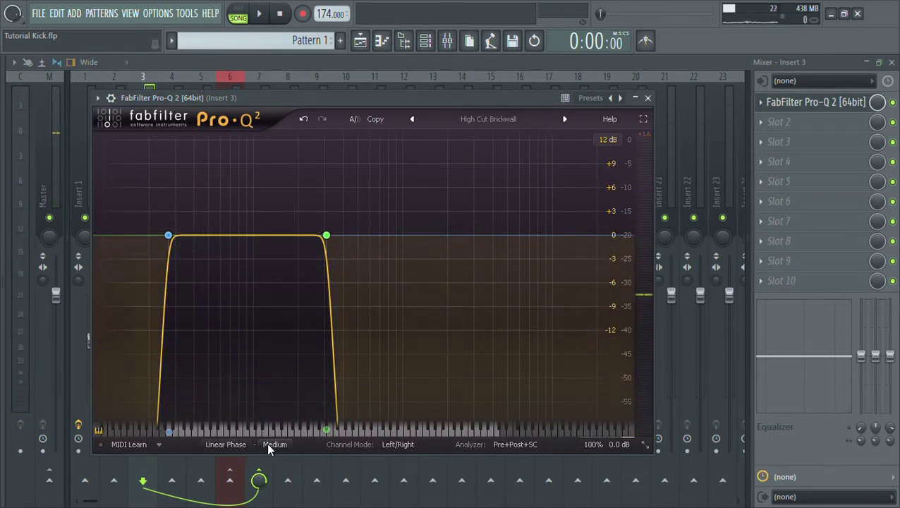
{"action": "key", "text": "z"}
{"action": "key", "text": "z"}
{"action": "key", "text": "z"}
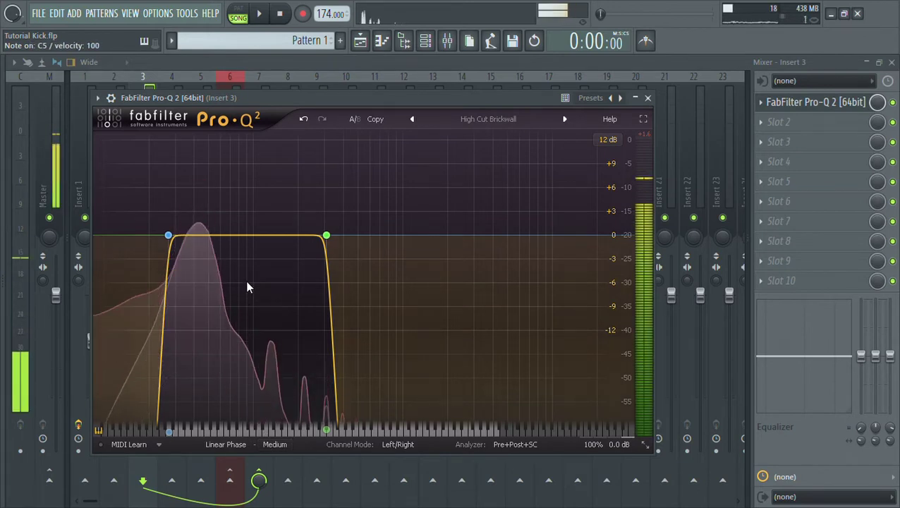
{"action": "left_click", "coordinate": [648, 98]}
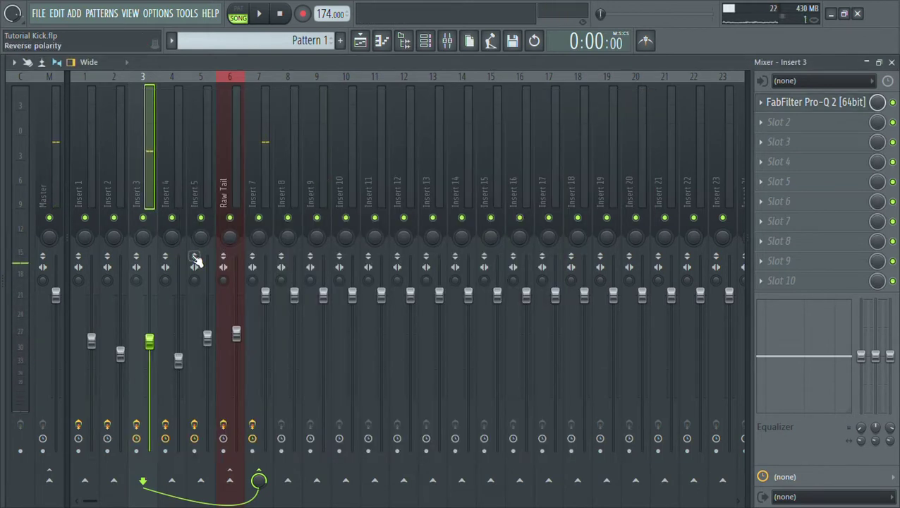
{"action": "key", "text": "z"}
{"action": "key", "text": "z"}
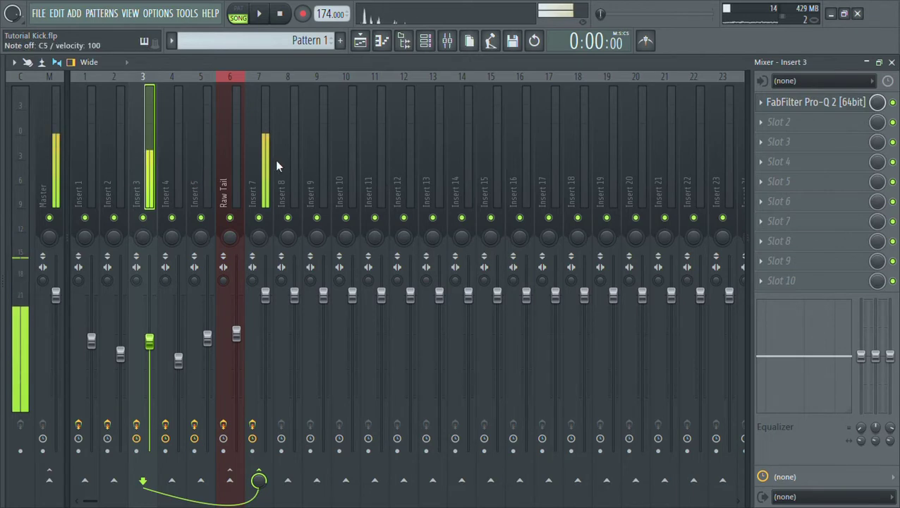
Go from the SRW_Tail_06_F clip's sampler settings to its mixer track and disable Insert 4's effect slots.
{"action": "left_click", "coordinate": [365, 45]}
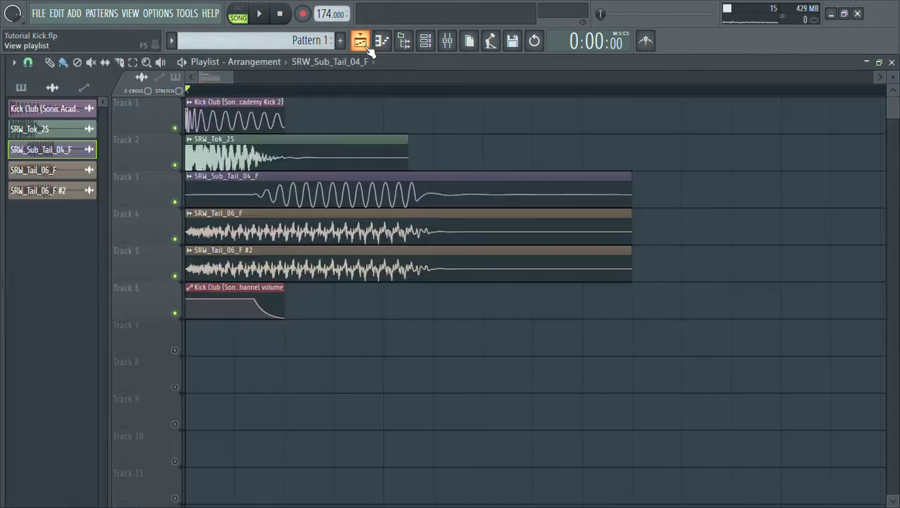
{"action": "double_click", "coordinate": [239, 240]}
{"action": "double_click", "coordinate": [483, 267]}
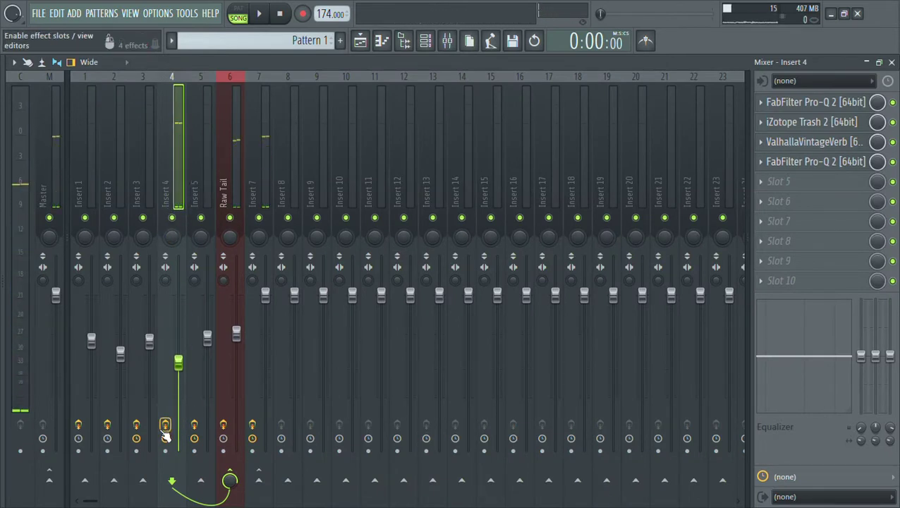
{"action": "left_click", "coordinate": [165, 430]}
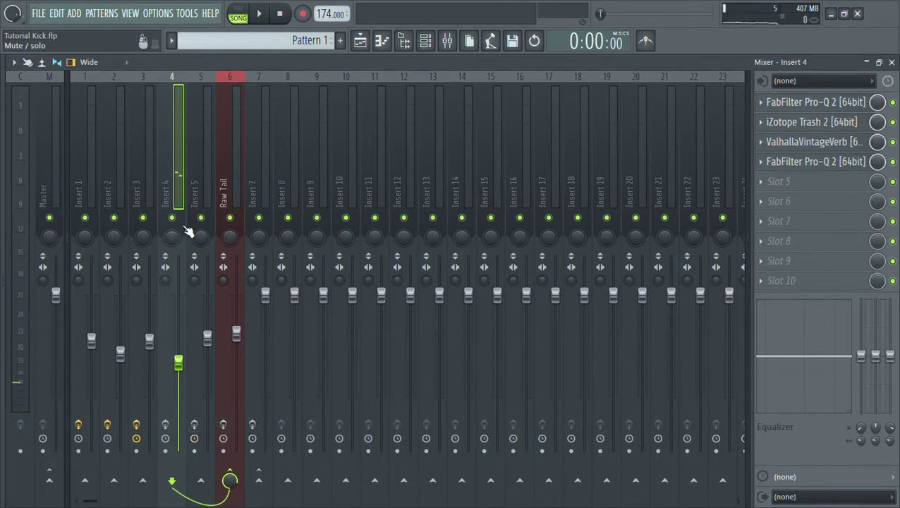
Examine the EQ bands of the first Pro-Q 2 on Insert 4 and audition the tail through it.
{"action": "left_click", "coordinate": [797, 103]}
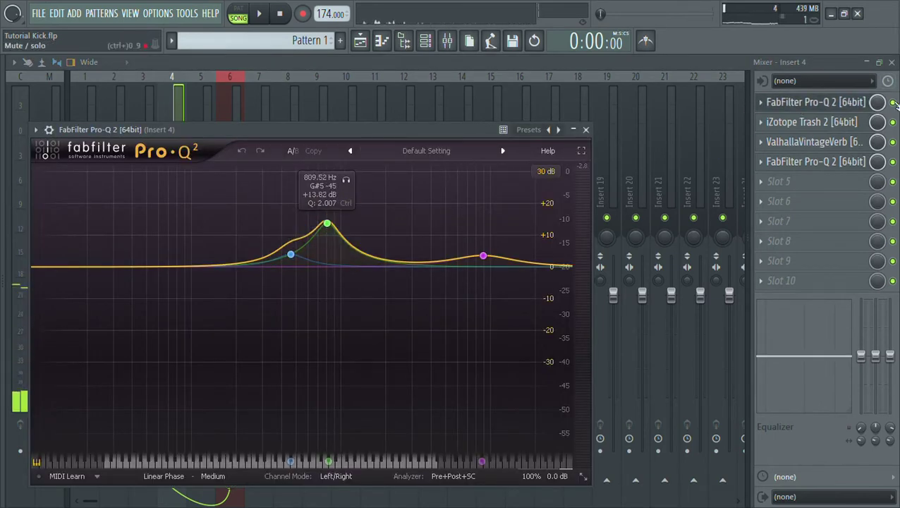
{"action": "left_click", "coordinate": [585, 130]}
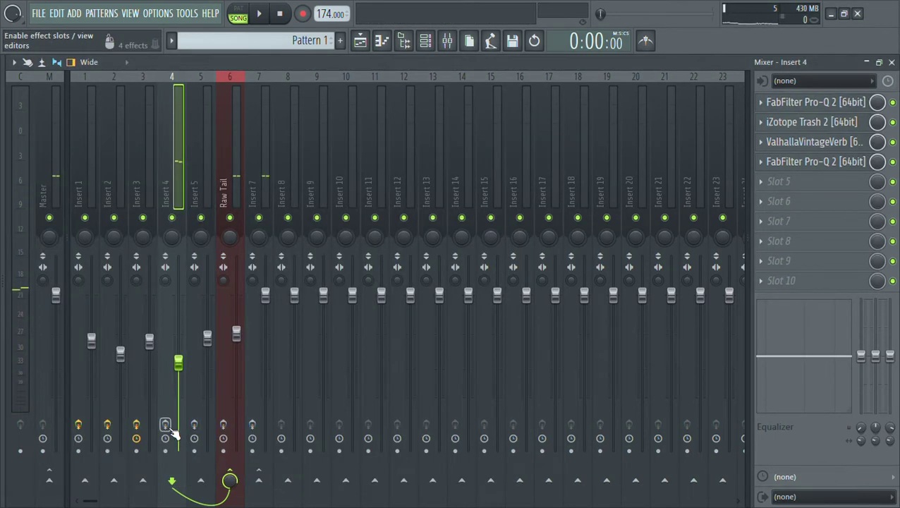
{"action": "left_click", "coordinate": [855, 106]}
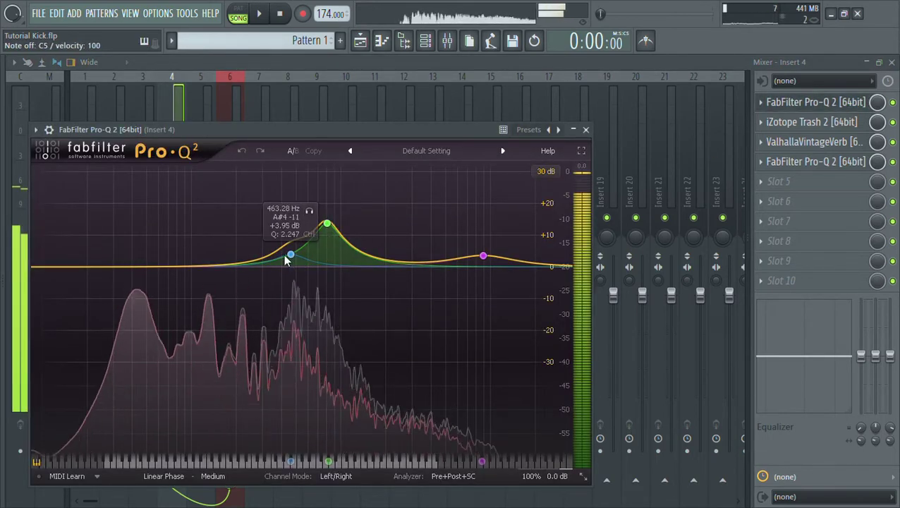
{"action": "left_click", "coordinate": [585, 129]}
Examine Trash 2 on Insert 4 with its Heavy Hard Limits distortion, toggle Bipolar off and back on, and audition the tail.
{"action": "left_click", "coordinate": [845, 122]}
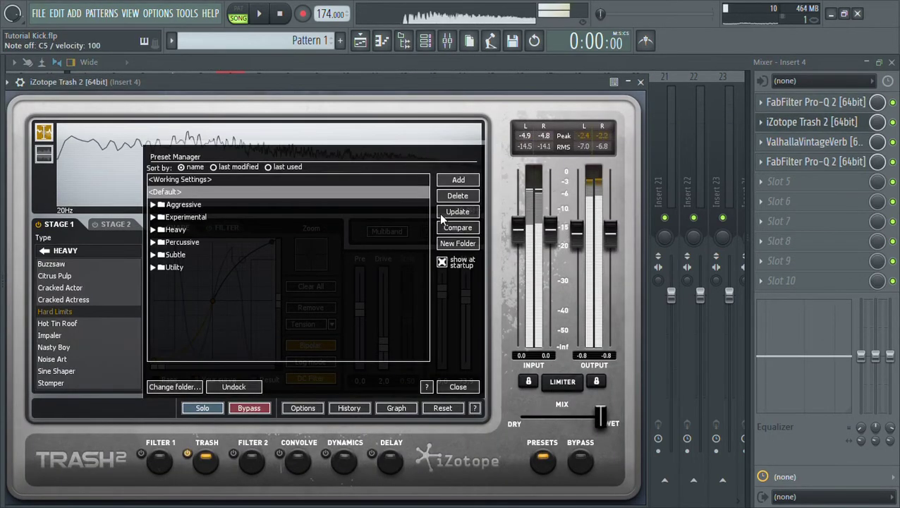
{"action": "left_click", "coordinate": [458, 386]}
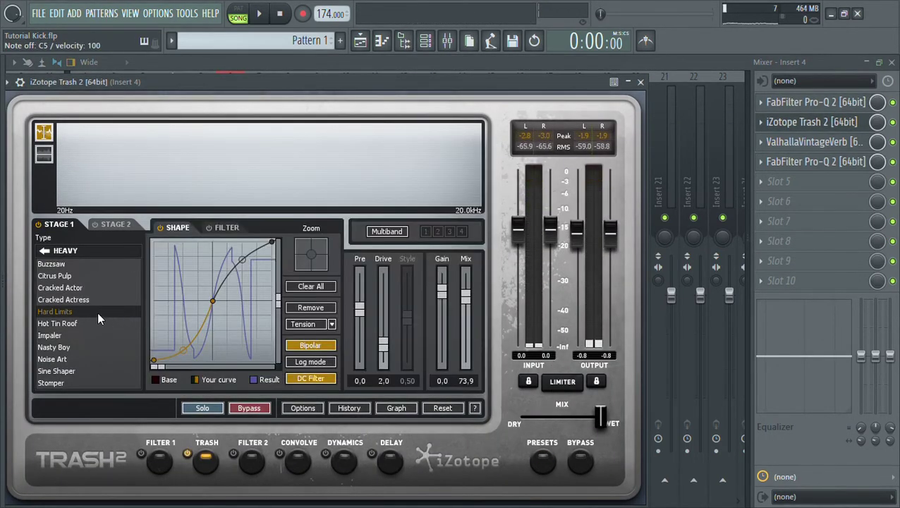
{"action": "left_click", "coordinate": [47, 249]}
{"action": "left_click", "coordinate": [61, 324]}
{"action": "left_click", "coordinate": [327, 350]}
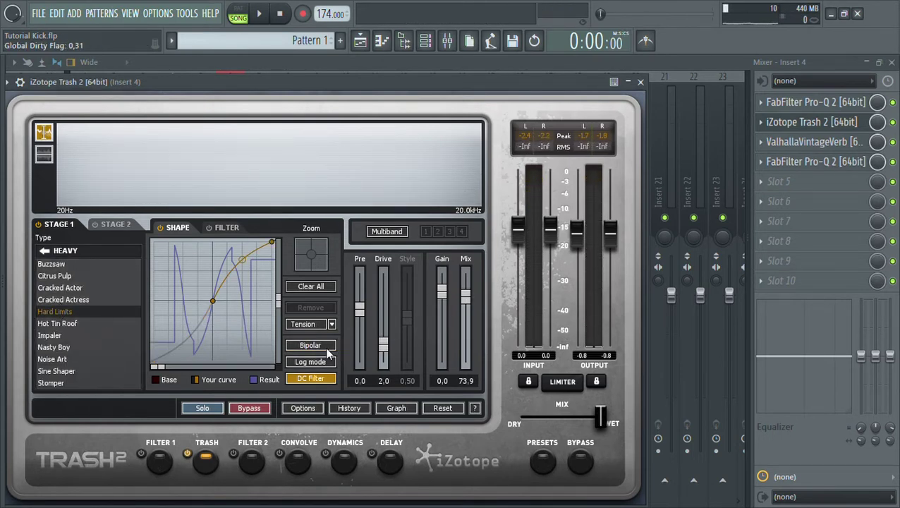
{"action": "key", "text": "z"}
{"action": "key", "text": "z"}
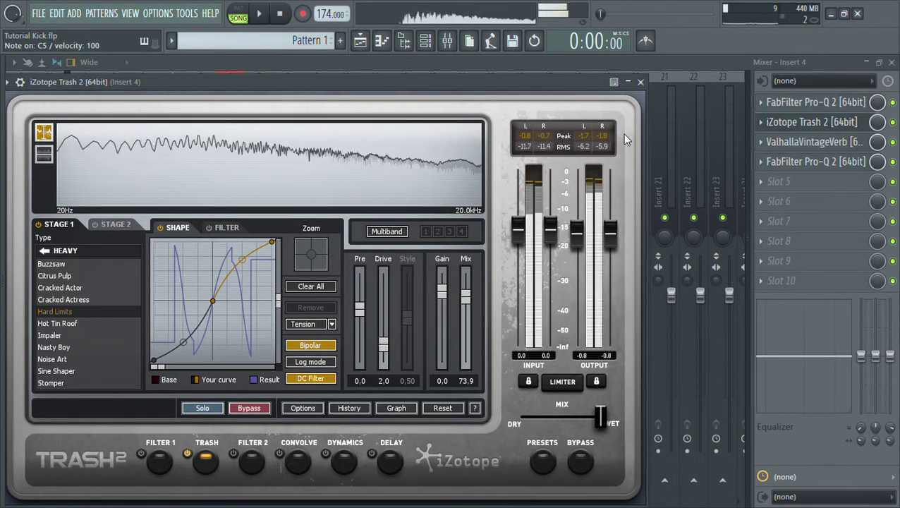
{"action": "left_click", "coordinate": [640, 82]}
View Insert 4's ValhallaVintageVerb settings, and set its last Pro-Q 2 to Linear Phase with Medium quality while auditioning the tail.
{"action": "left_click", "coordinate": [839, 141]}
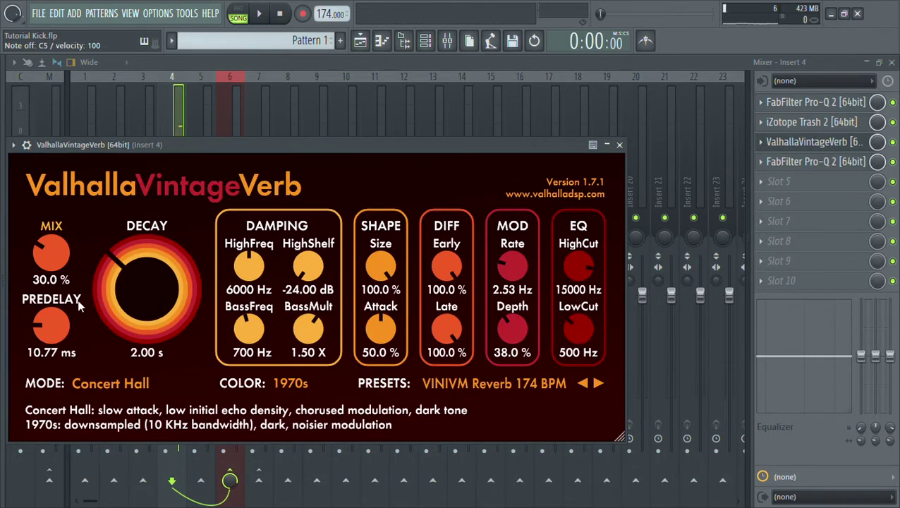
{"action": "left_click", "coordinate": [621, 145]}
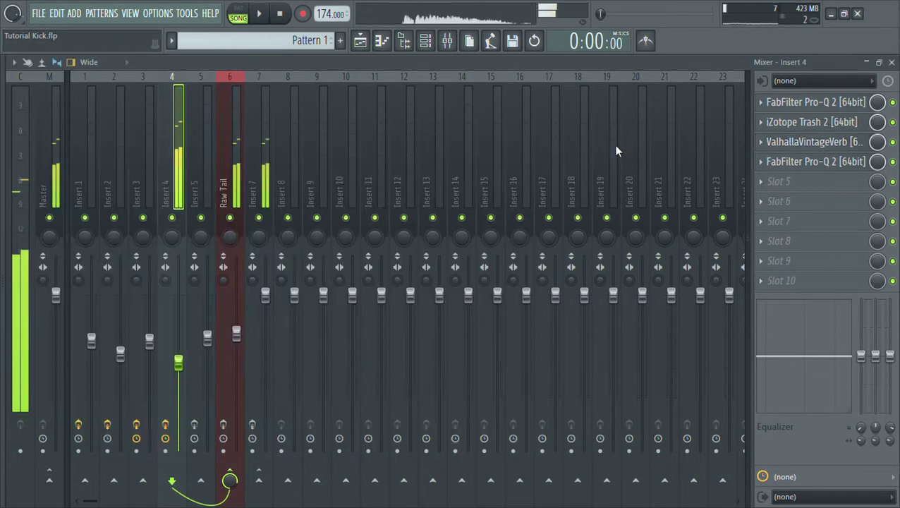
{"action": "left_click", "coordinate": [828, 168]}
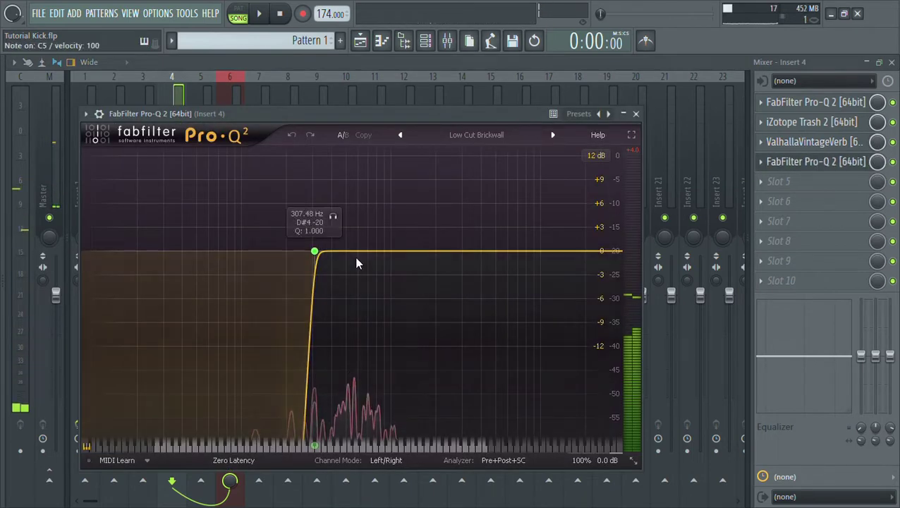
{"action": "left_click", "coordinate": [237, 460]}
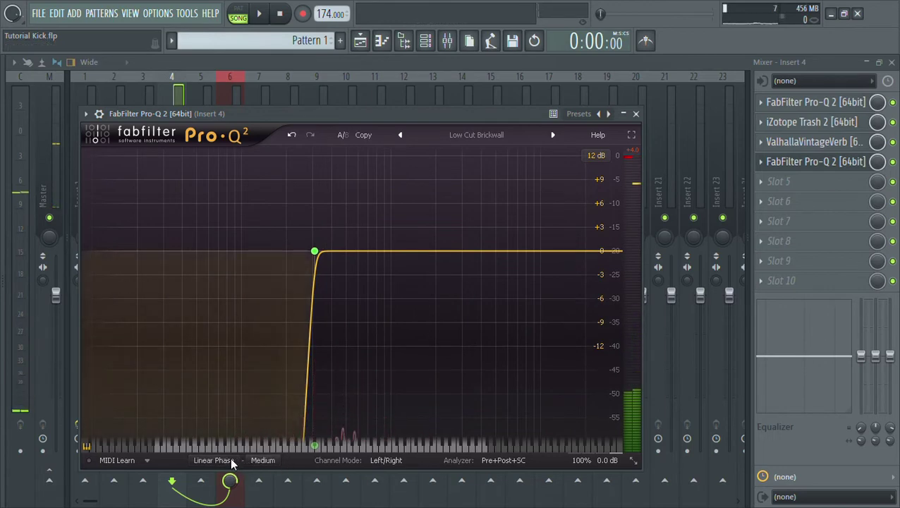
{"action": "key", "text": "z"}
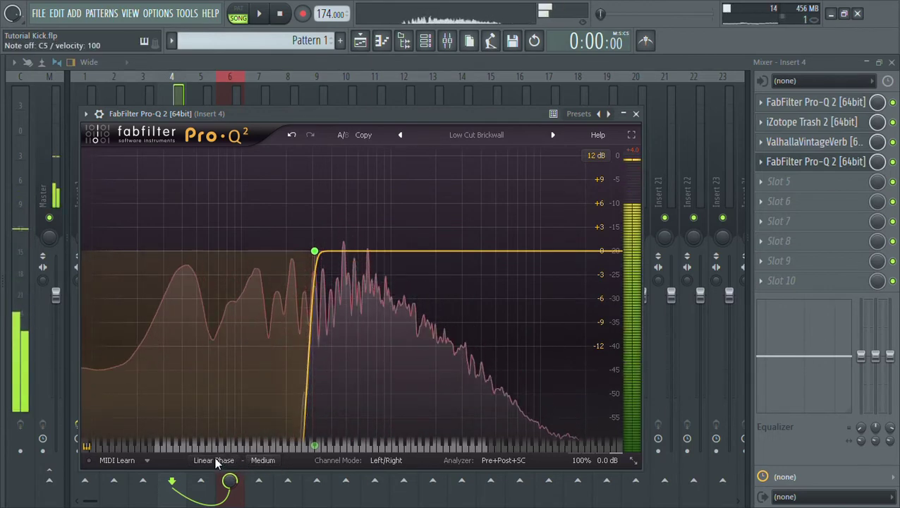
{"action": "left_click", "coordinate": [636, 113]}
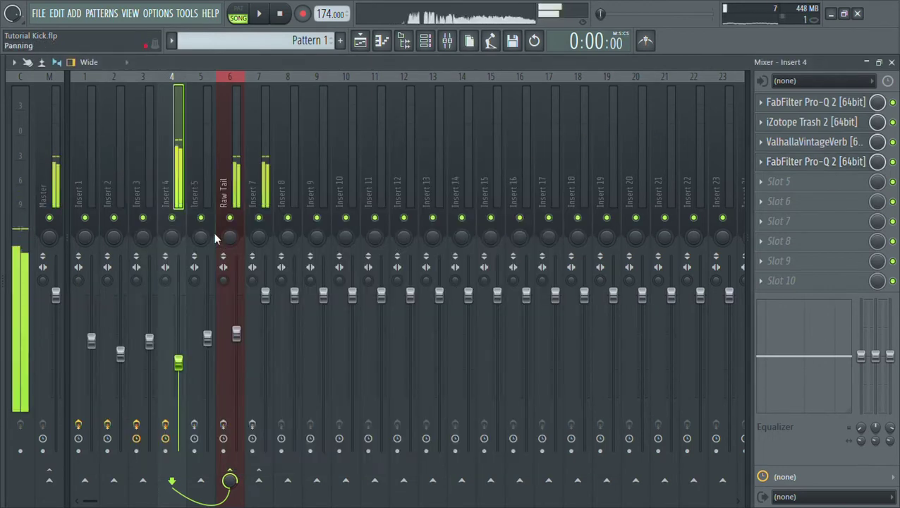
Go from the SRW_Tail_06_F #2 clip's sampler settings to its mixer track Insert 5, and check the Raw Tail track it routes to.
{"action": "left_click", "coordinate": [201, 189]}
{"action": "left_click", "coordinate": [361, 42]}
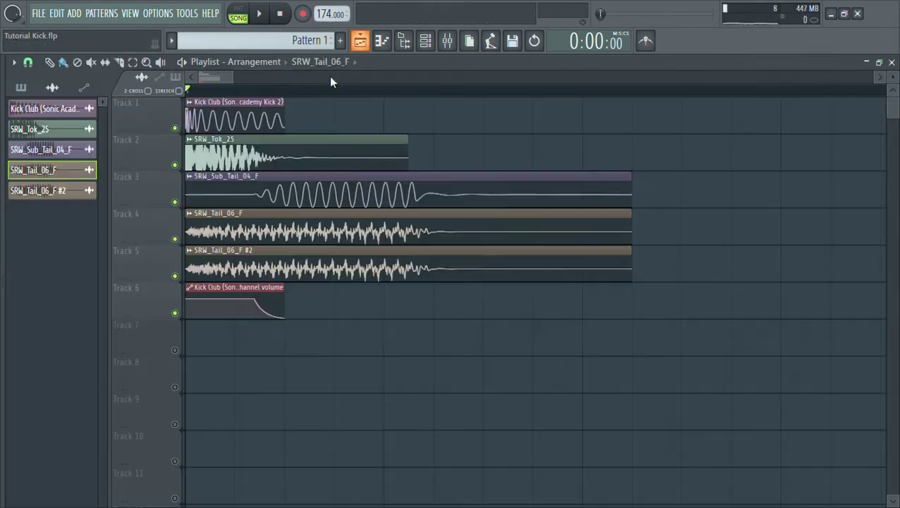
{"action": "double_click", "coordinate": [235, 270]}
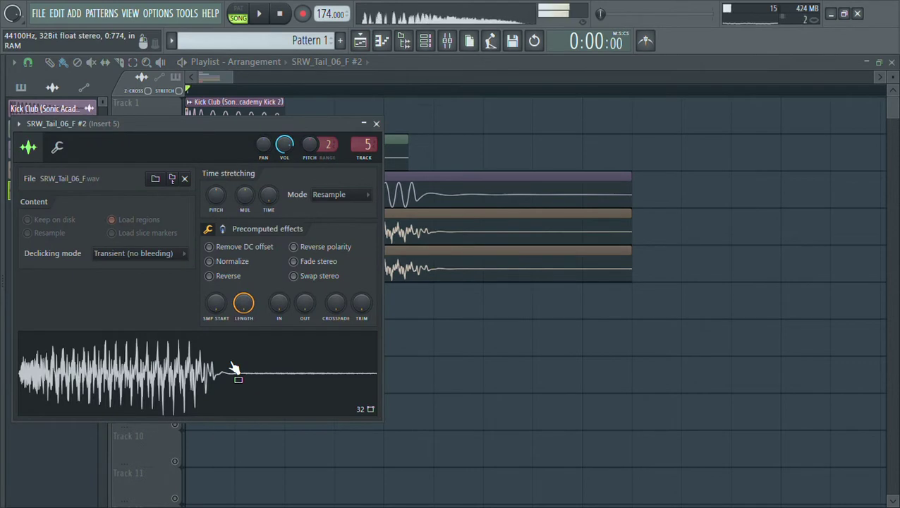
{"action": "double_click", "coordinate": [367, 145]}
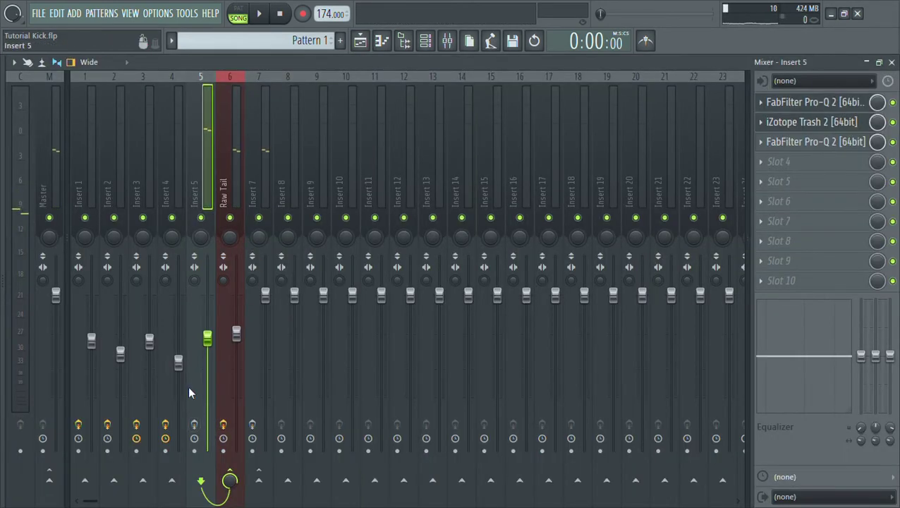
{"action": "left_click", "coordinate": [228, 168]}
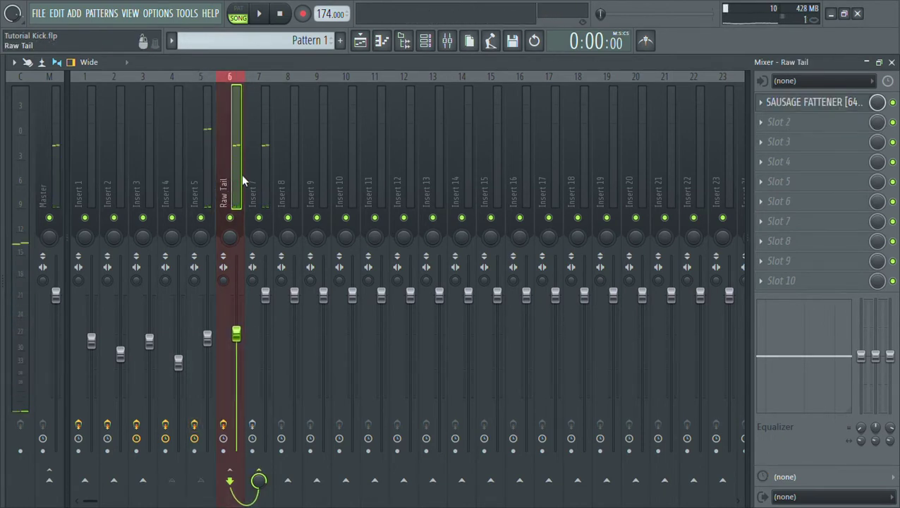
{"action": "left_click", "coordinate": [199, 153]}
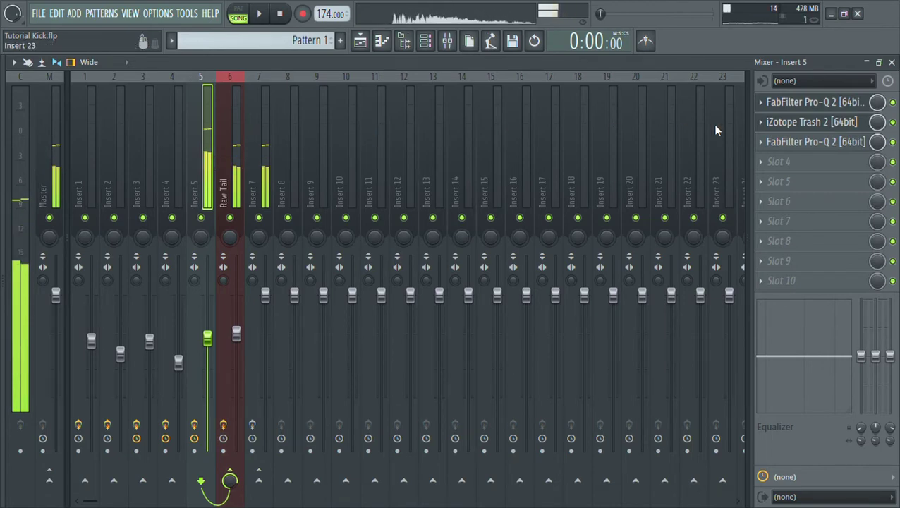
Review Insert 5's effect chain in order: the first Pro-Q 2's bands, Trash 2's distortion settings, and the last Pro-Q 2's low cut.
{"action": "left_click", "coordinate": [798, 110]}
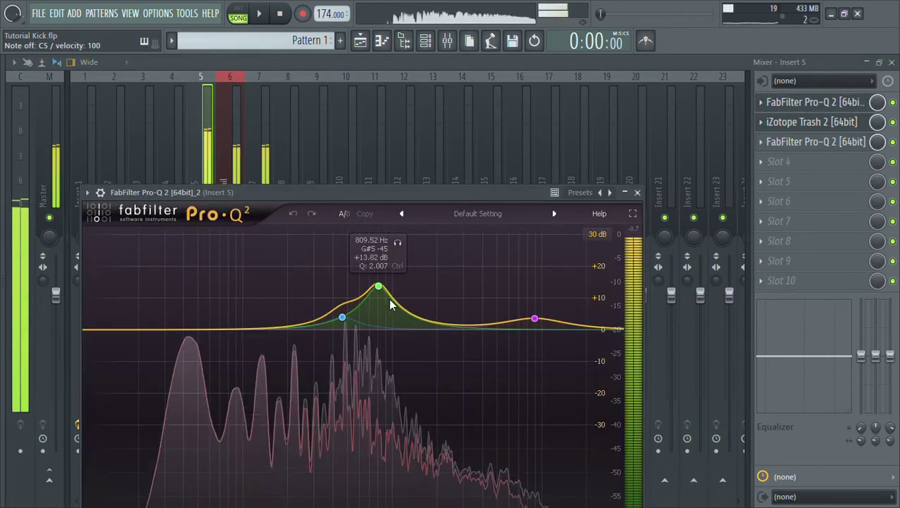
{"action": "left_click", "coordinate": [634, 193]}
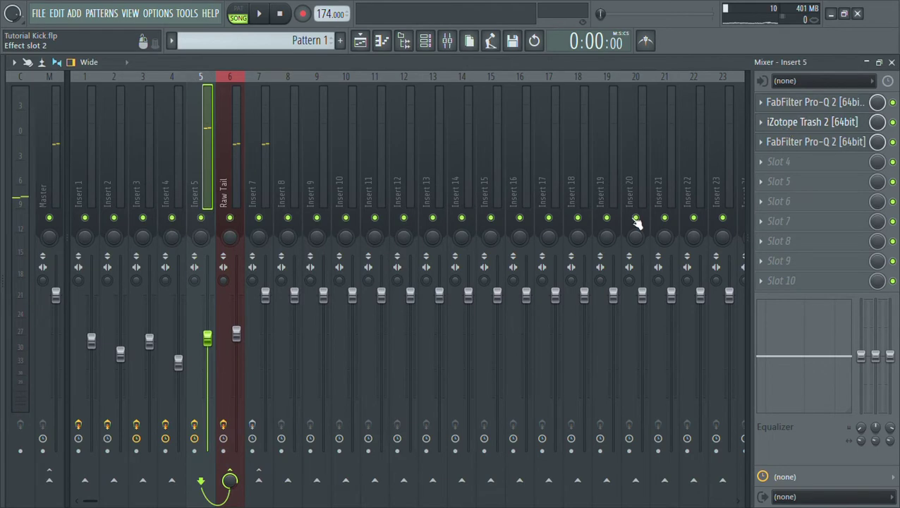
{"action": "left_click", "coordinate": [811, 121]}
{"action": "left_click_drag", "start_coordinate": [458, 210], "coordinate": [455, 72]}
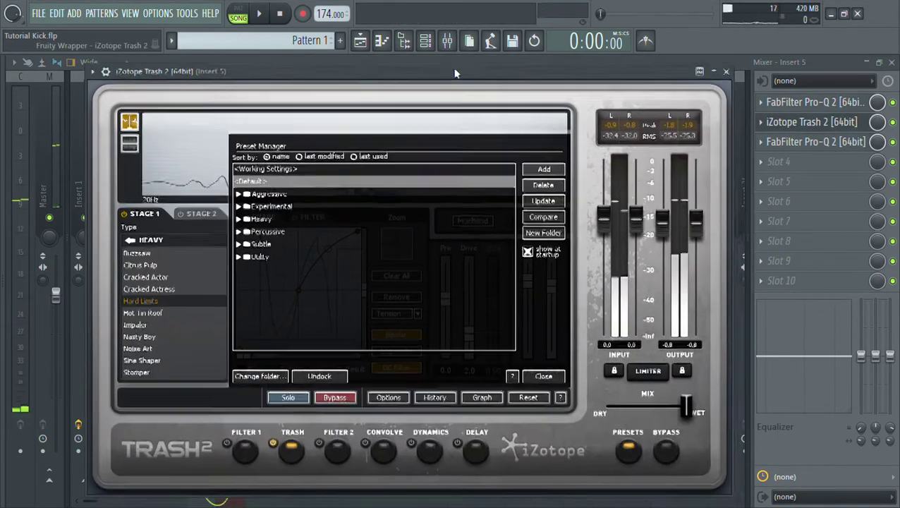
{"action": "left_click", "coordinate": [547, 377]}
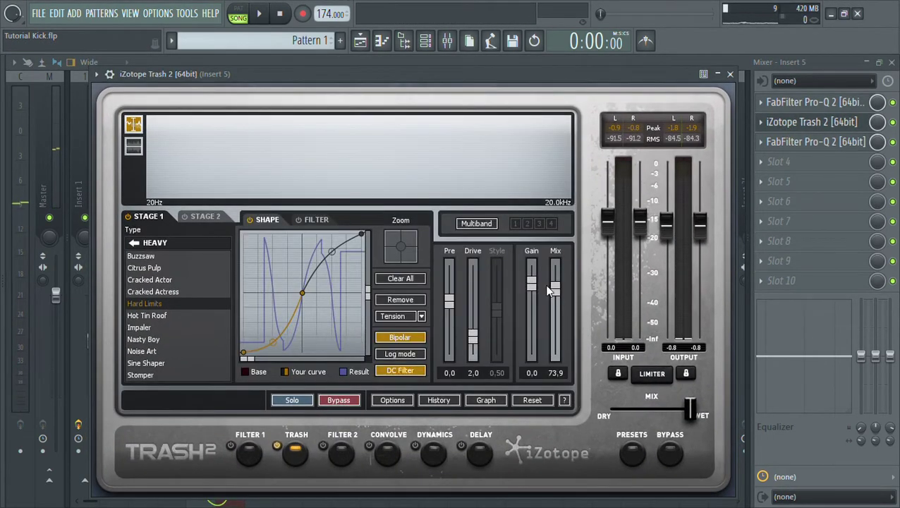
{"action": "left_click_drag", "start_coordinate": [665, 73], "coordinate": [552, 97]}
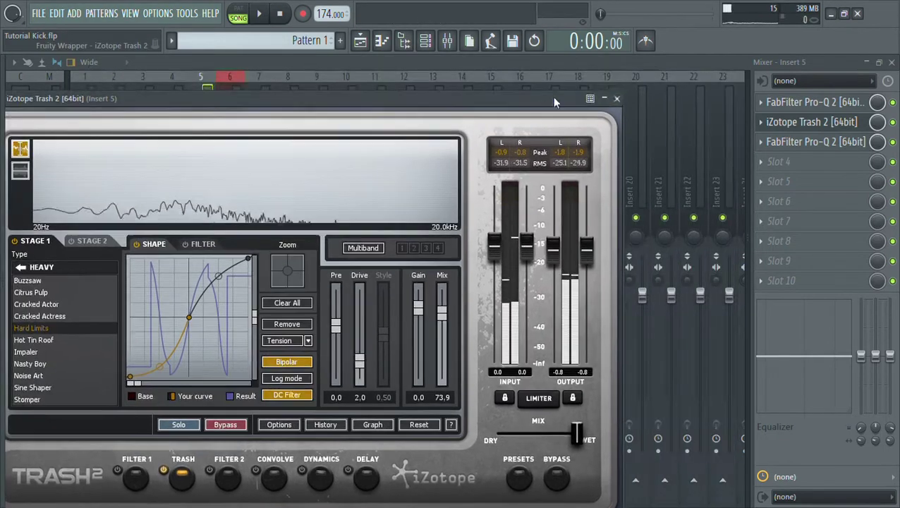
{"action": "left_click", "coordinate": [618, 99]}
{"action": "left_click", "coordinate": [811, 142]}
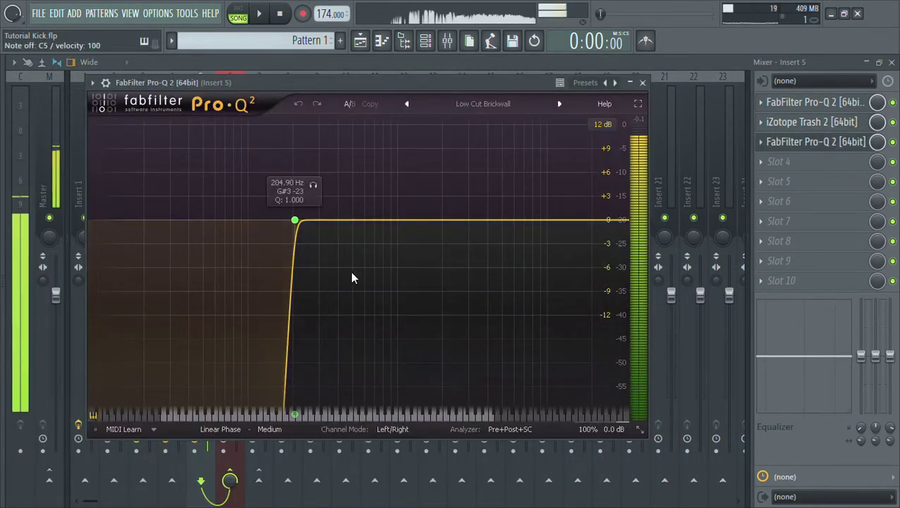
{"action": "left_click", "coordinate": [642, 83]}
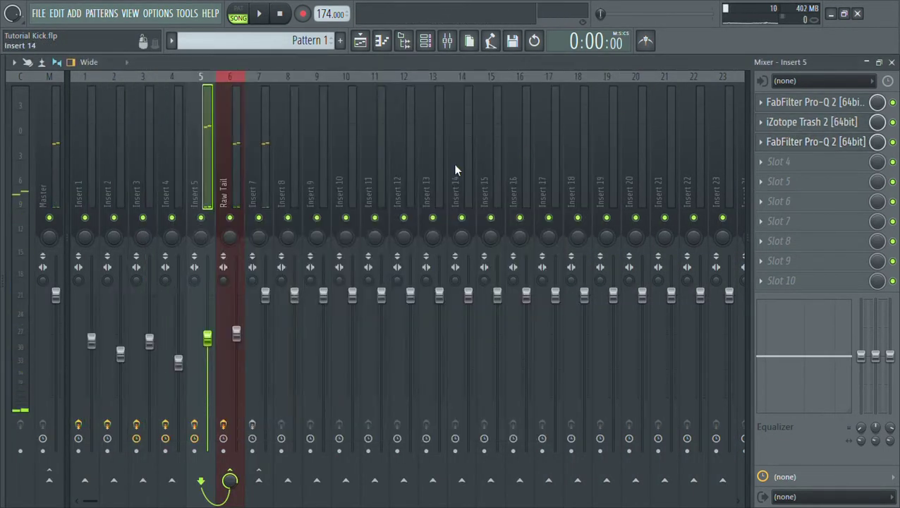
Examine the Sausage Fattener settings on the Raw Tail track while auditioning the tail.
{"action": "left_click", "coordinate": [233, 165]}
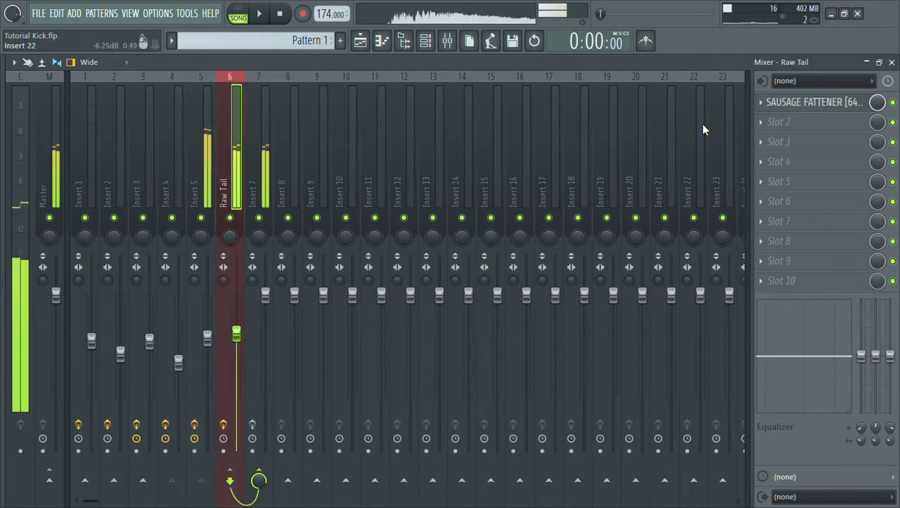
{"action": "left_click", "coordinate": [811, 101]}
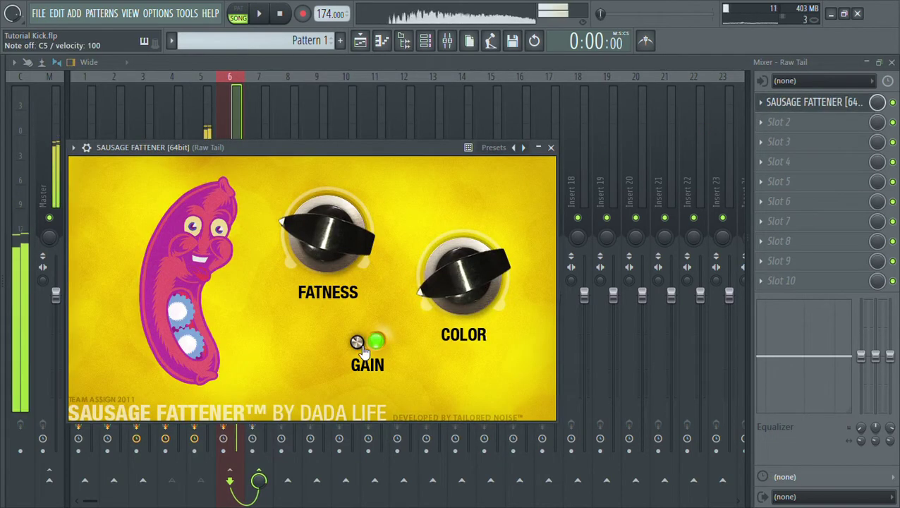
{"action": "left_click", "coordinate": [550, 147]}
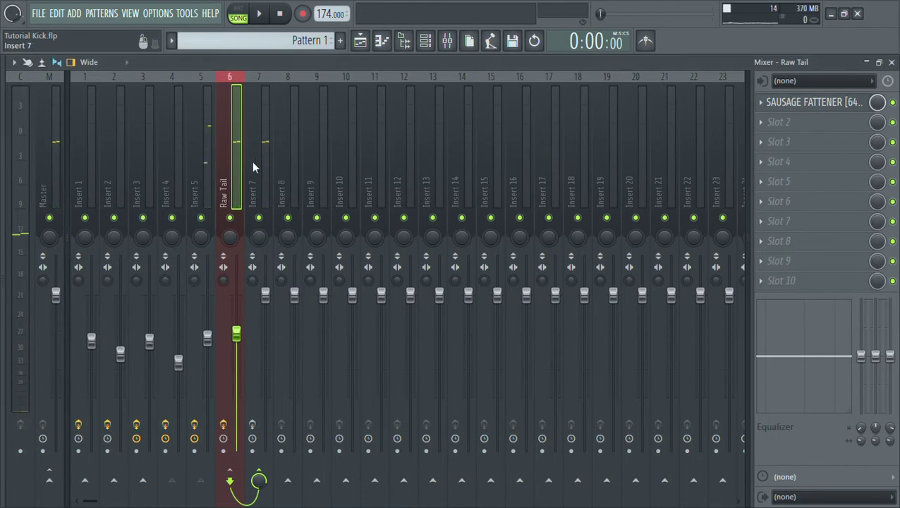
Check Insert 1's routing to Insert 7 in the mixer and rename Insert 7 to BUS KICK.
{"action": "left_click", "coordinate": [359, 43]}
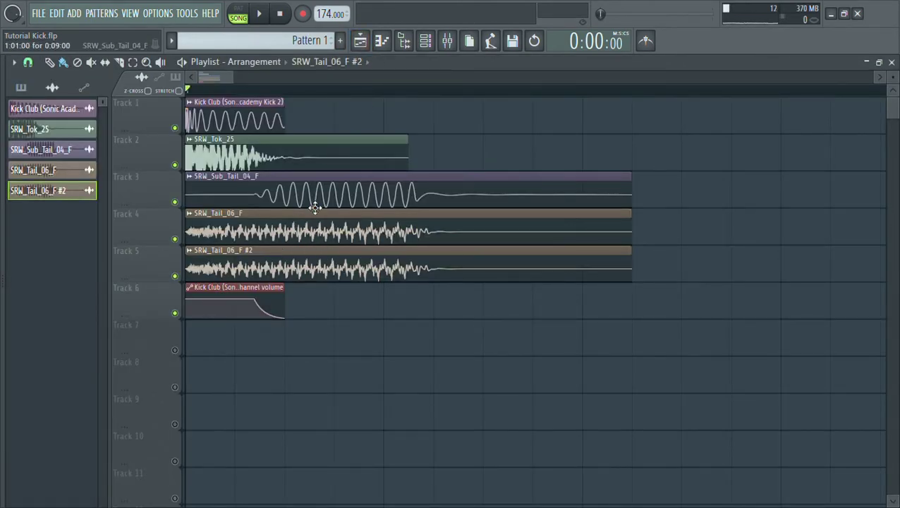
{"action": "left_click", "coordinate": [447, 41]}
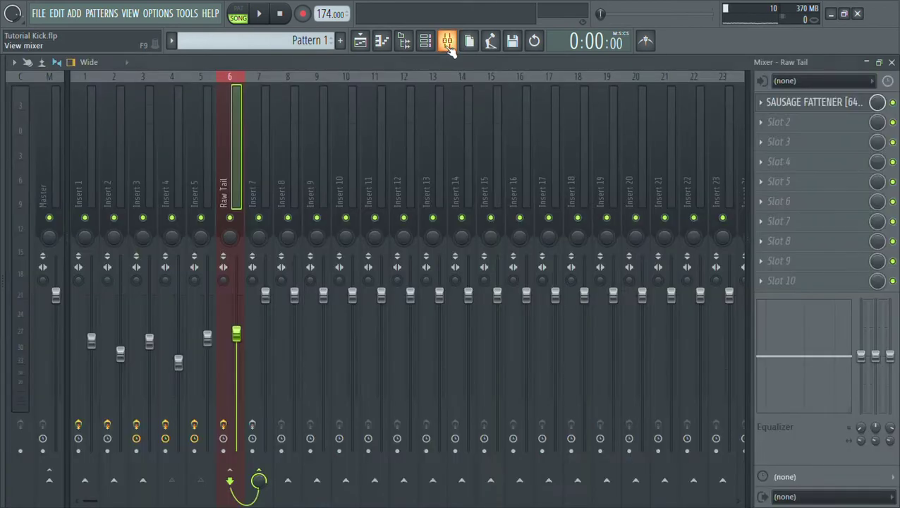
{"action": "left_click", "coordinate": [79, 335]}
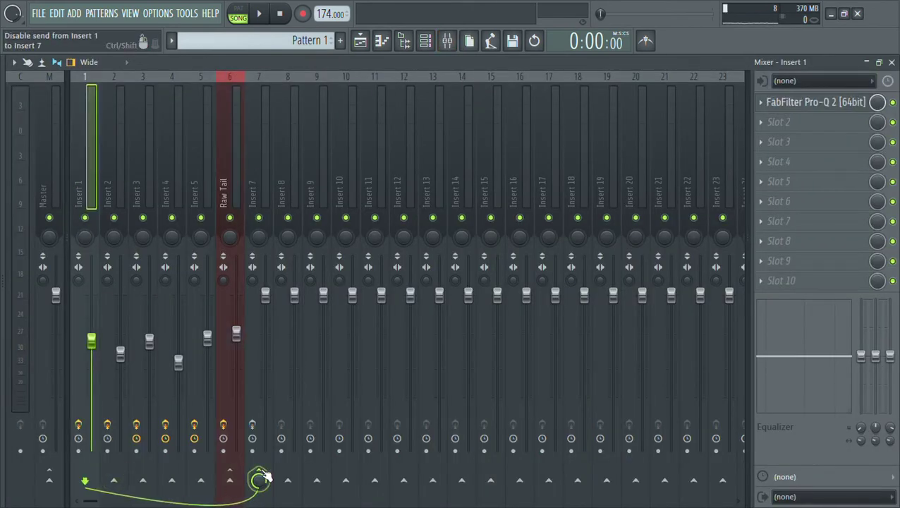
{"action": "left_click", "coordinate": [257, 163]}
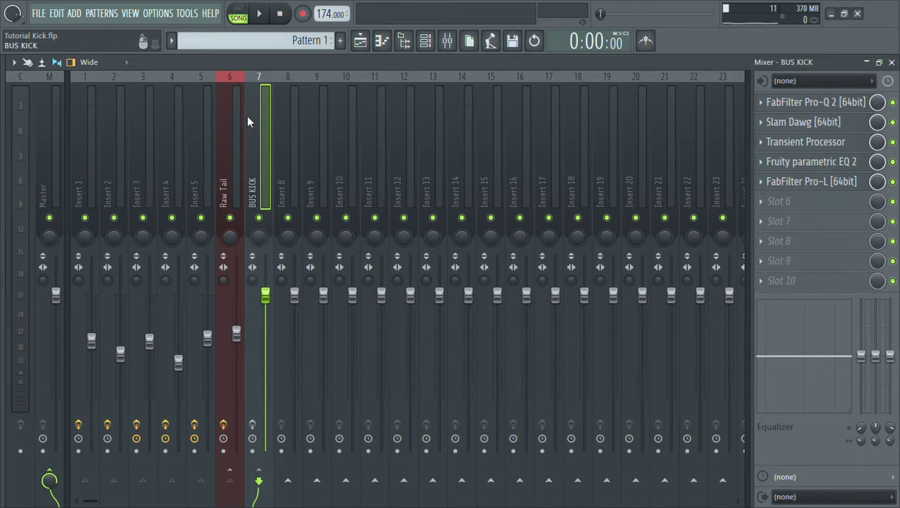
Play the full kick and disable all five effects on the BUS KICK track, from Pro-L back to Pro-Q 2.
{"action": "key", "text": "space"}
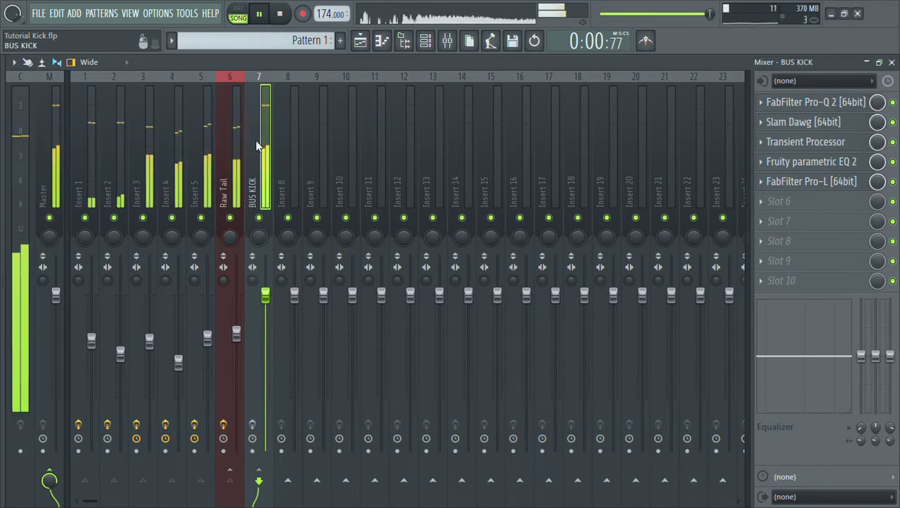
{"action": "left_click", "coordinate": [892, 182]}
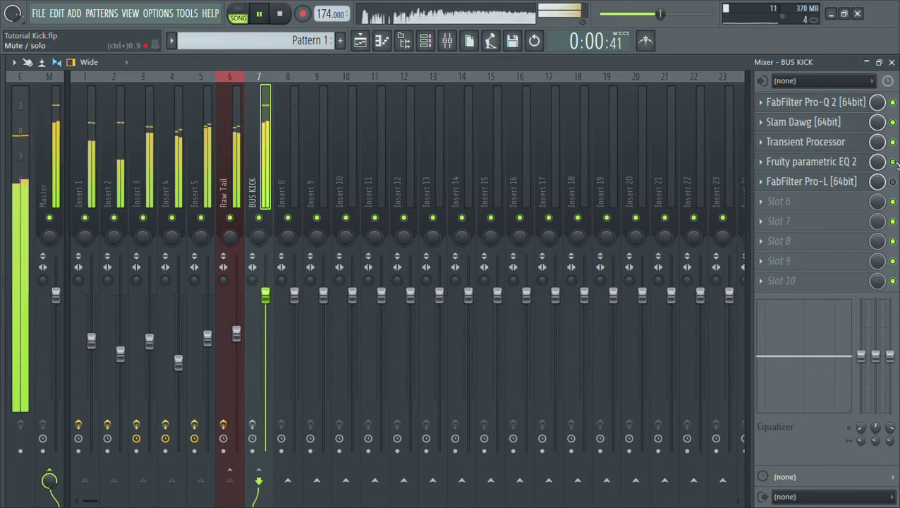
{"action": "left_click", "coordinate": [892, 162]}
{"action": "left_click", "coordinate": [892, 142]}
{"action": "left_click", "coordinate": [893, 122]}
{"action": "left_click", "coordinate": [893, 102]}
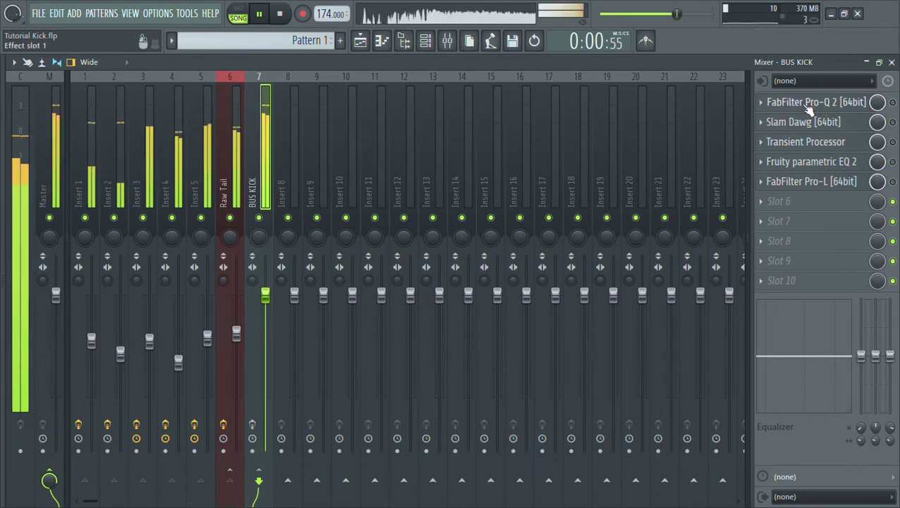
Inspect the EQ bands of BUS KICK's Pro-Q 2 and re-enable the plugin while the kick plays.
{"action": "left_click", "coordinate": [809, 108]}
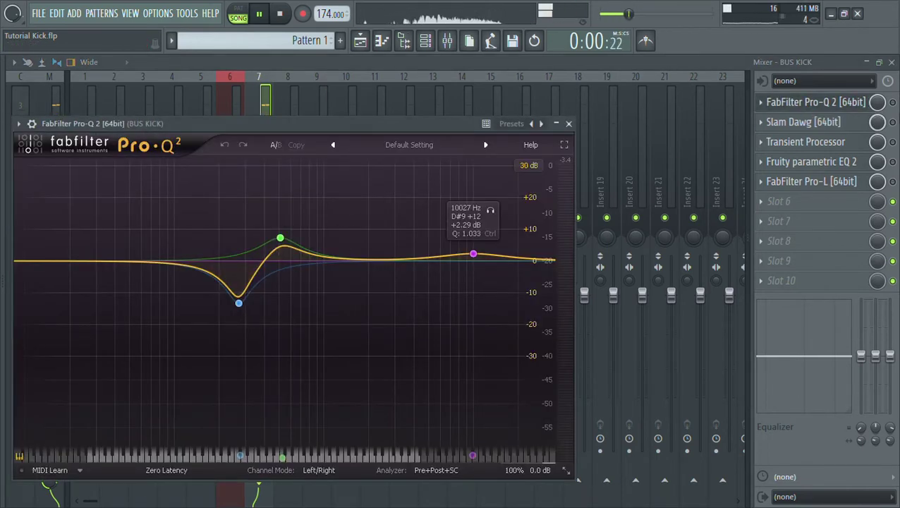
{"action": "left_click", "coordinate": [893, 103]}
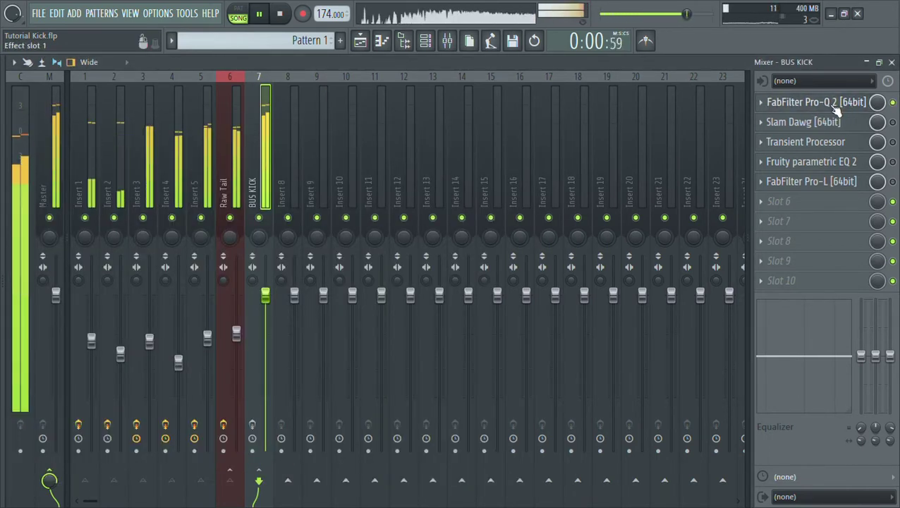
{"action": "left_click", "coordinate": [836, 109]}
{"action": "left_click", "coordinate": [568, 123]}
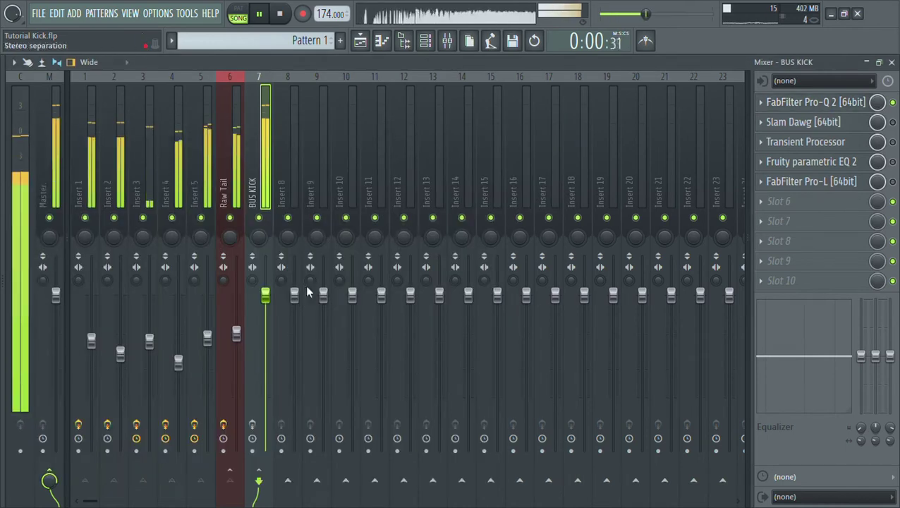
Turn the BUS KICK effect slots back on and compare the kick with Pro-Q 2 on and off while reviewing its EQ bands.
{"action": "left_click", "coordinate": [251, 423]}
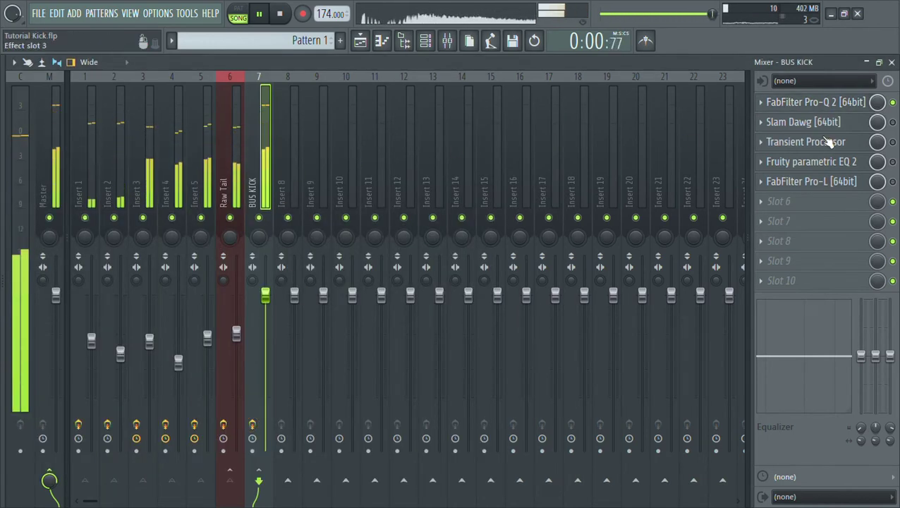
{"action": "left_click", "coordinate": [892, 103], "text": "ctrl"}
{"action": "left_click", "coordinate": [779, 101]}
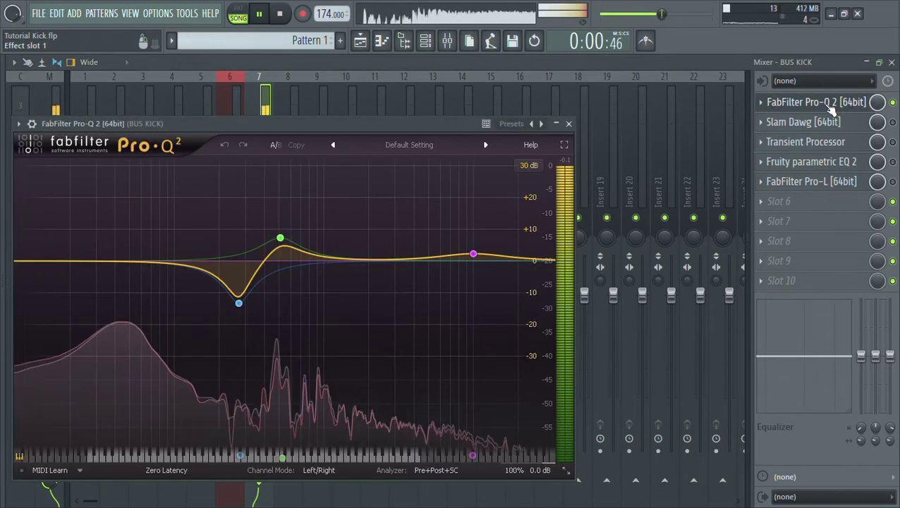
{"action": "left_click", "coordinate": [893, 103]}
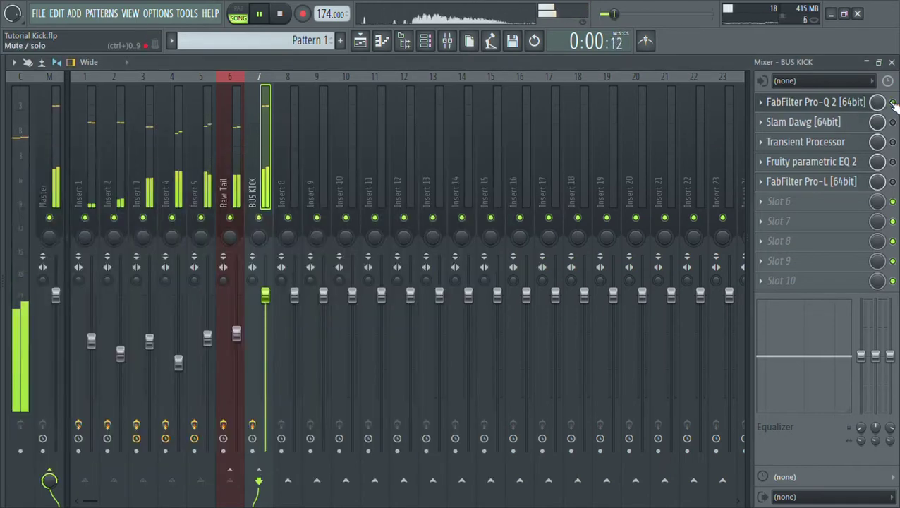
{"action": "left_click", "coordinate": [820, 111]}
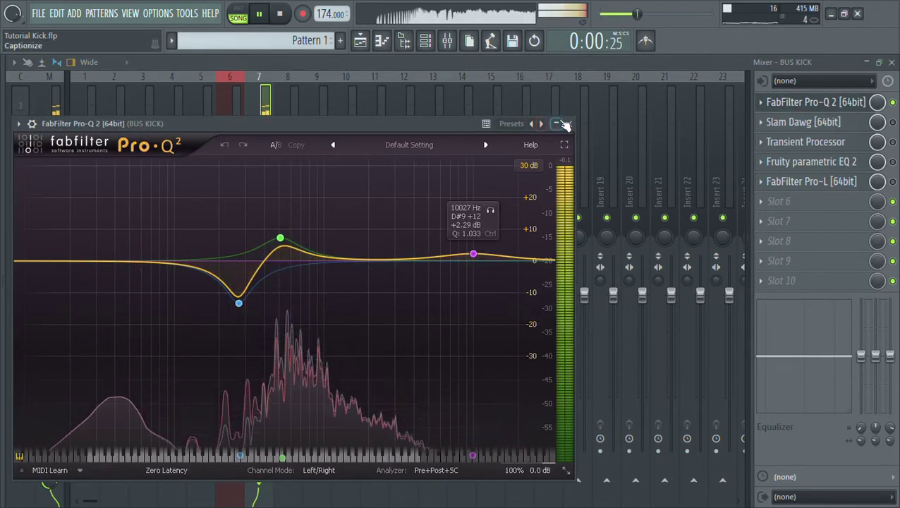
{"action": "left_click", "coordinate": [570, 124]}
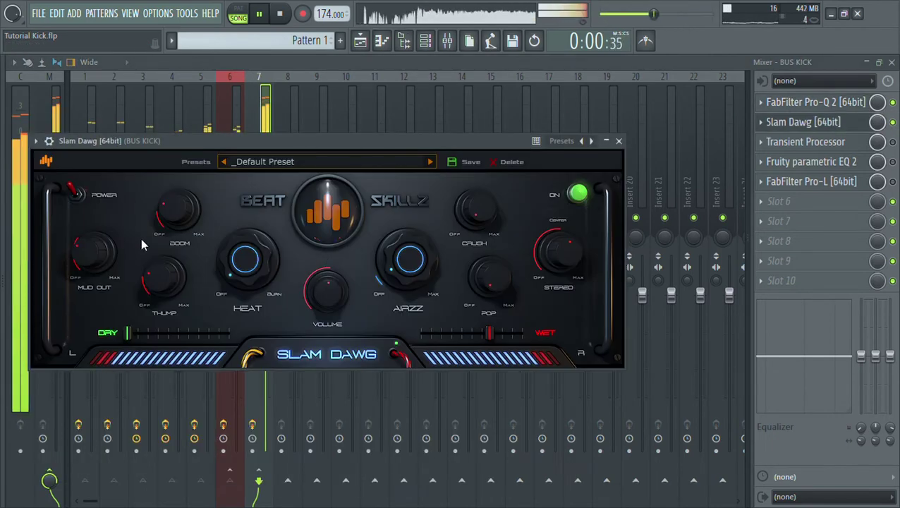
Re-enable Slam Dawg and Transient Processor on BUS KICK, reviewing each plugin's settings while the kick plays.
{"action": "left_click", "coordinate": [619, 142]}
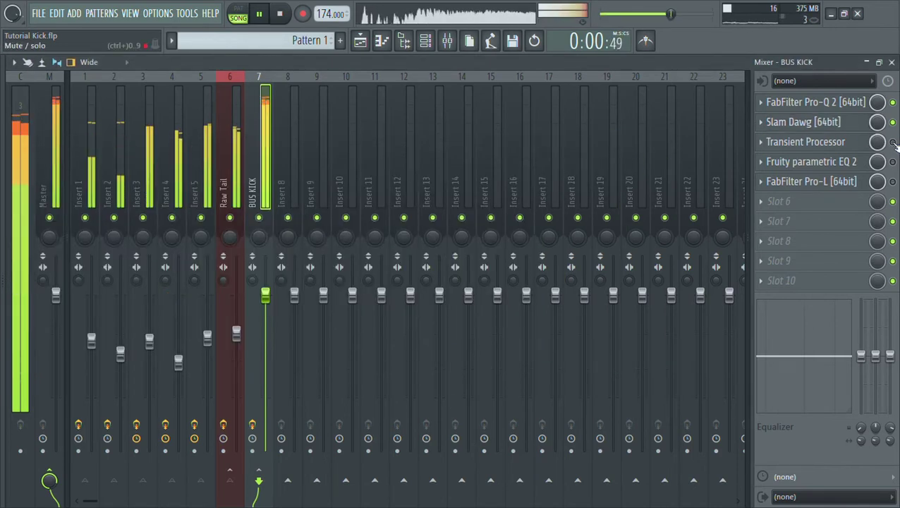
{"action": "left_click", "coordinate": [811, 144]}
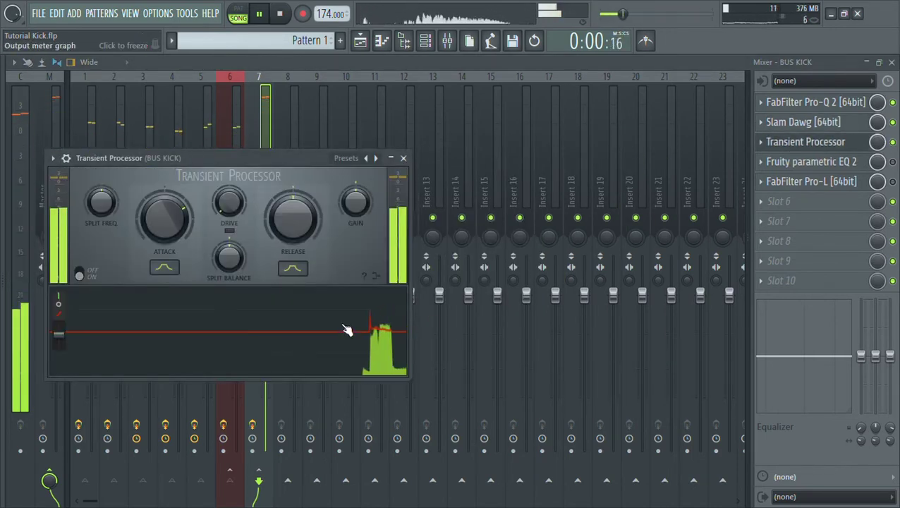
{"action": "left_click", "coordinate": [403, 158]}
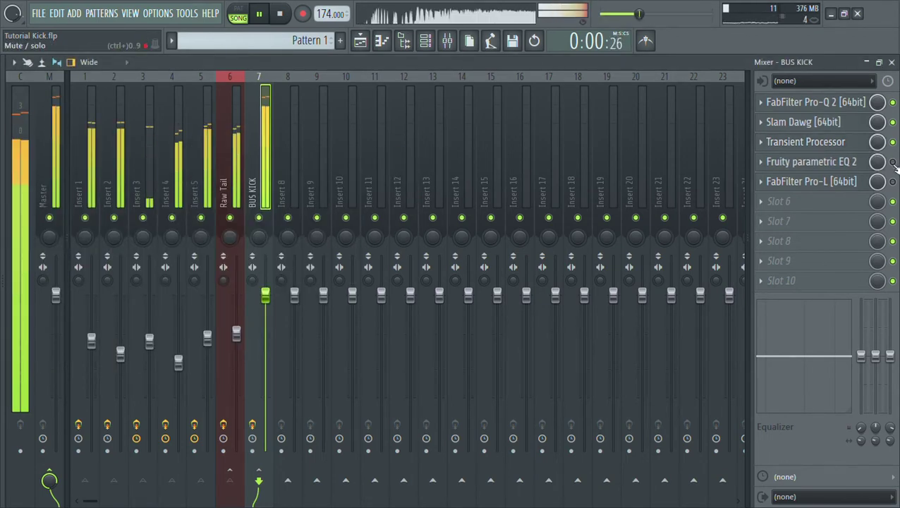
Re-enable Fruity parametric EQ 2 on BUS KICK and slightly lower the frequency of its band 1 high-pass filter.
{"action": "left_click", "coordinate": [810, 162]}
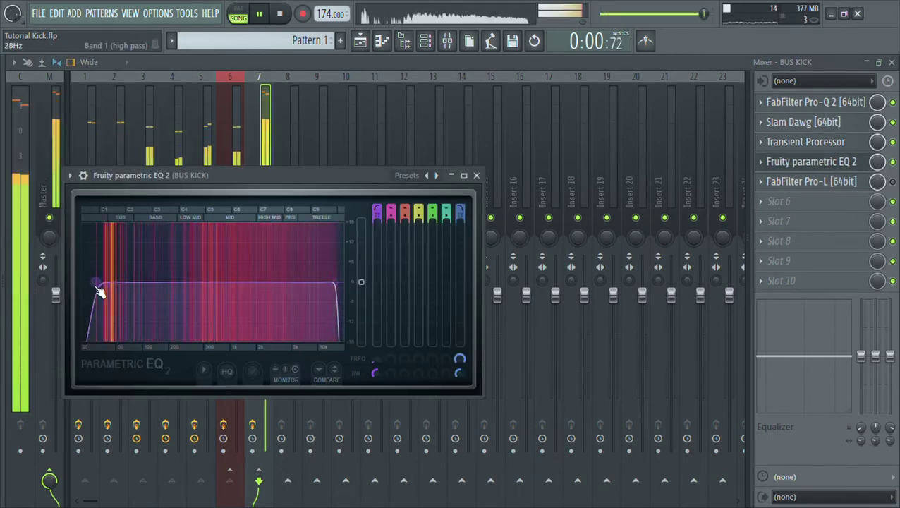
{"action": "left_click_drag", "start_coordinate": [104, 289], "coordinate": [99, 288]}
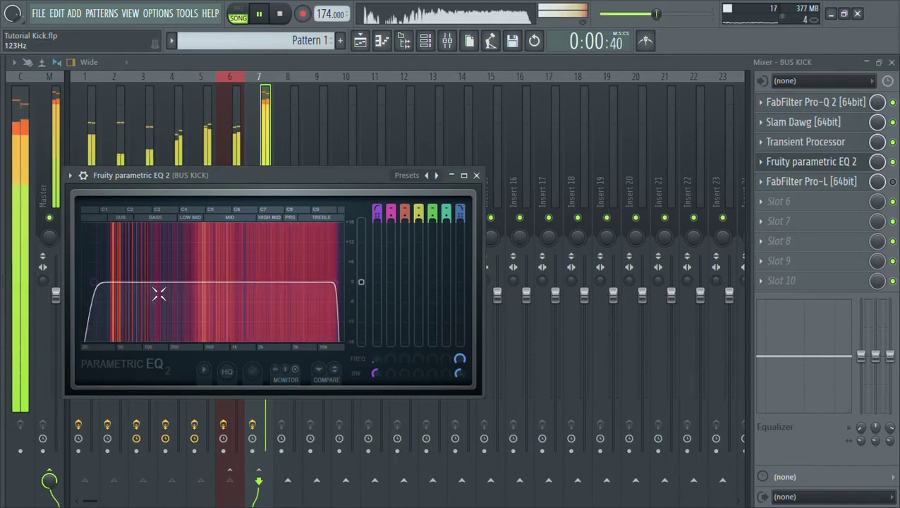
{"action": "left_click", "coordinate": [477, 176]}
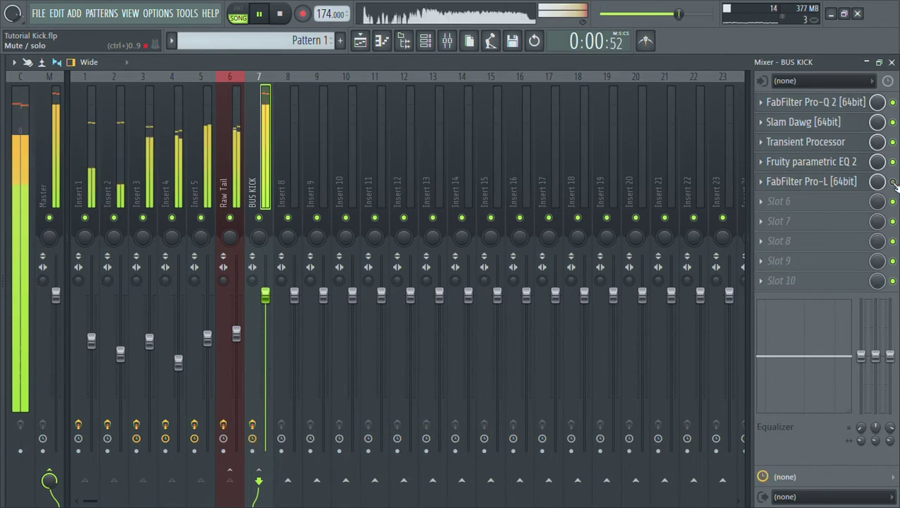
Re-enable Pro-L on BUS KICK, review its limiter style and settings, and stop playback.
{"action": "left_click", "coordinate": [815, 185]}
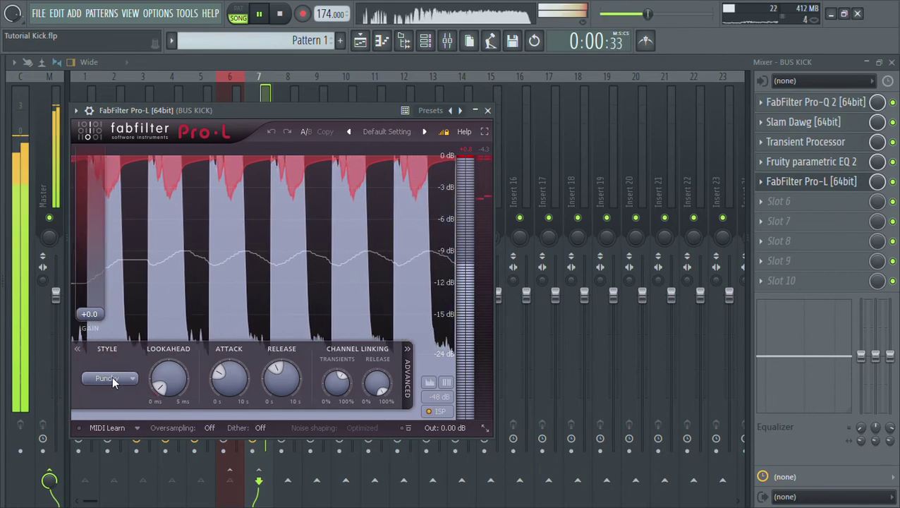
{"action": "left_click", "coordinate": [486, 110]}
{"action": "key", "text": "space"}
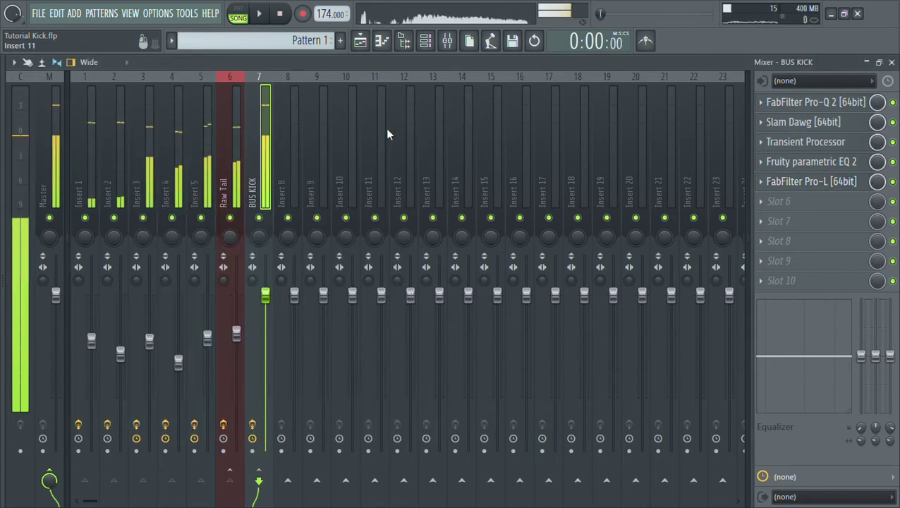
Select bar 1 of the playlist as the loop range and audition the full layered kick.
{"action": "left_click", "coordinate": [359, 41]}
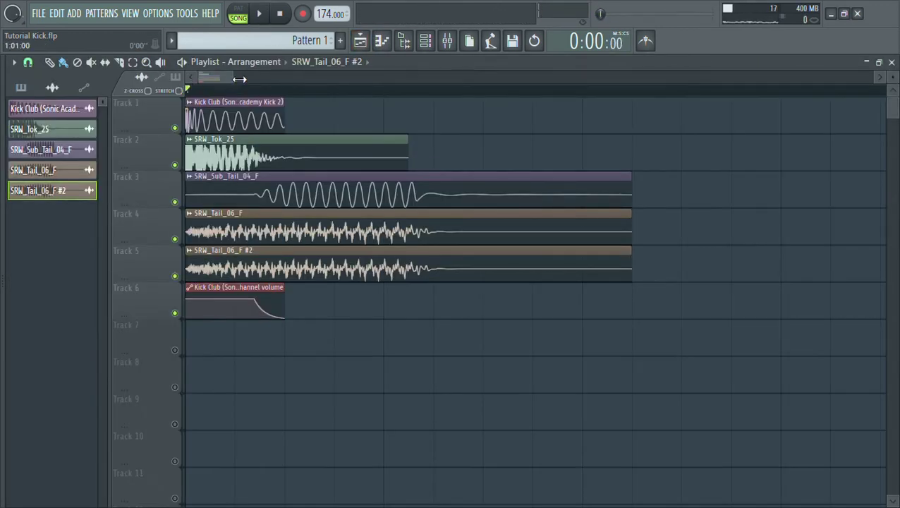
{"action": "left_click_drag", "start_coordinate": [240, 79], "coordinate": [141, 99]}
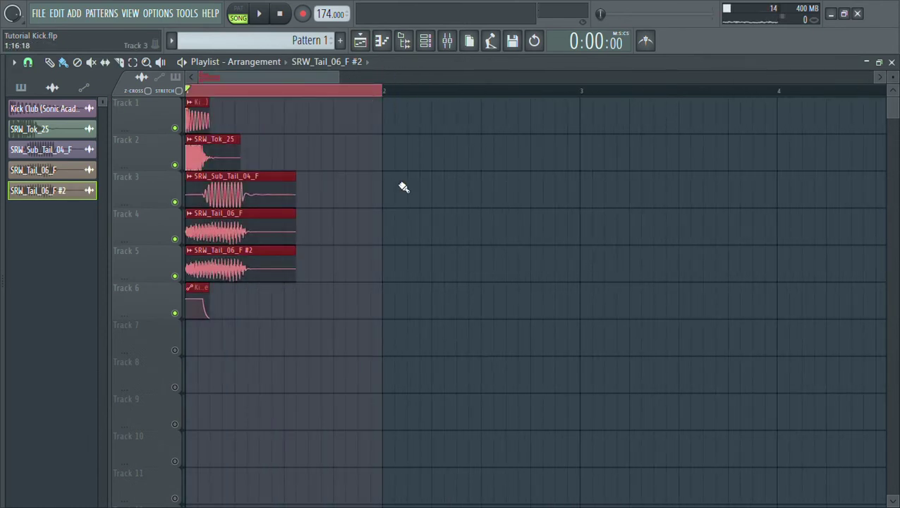
{"action": "key", "text": "space"}
{"action": "key", "text": "space"}
Compare the full kick with the effects of all tracks from Insert 1 to BUS KICK bypassed and re-enabled.
{"action": "left_click", "coordinate": [447, 43]}
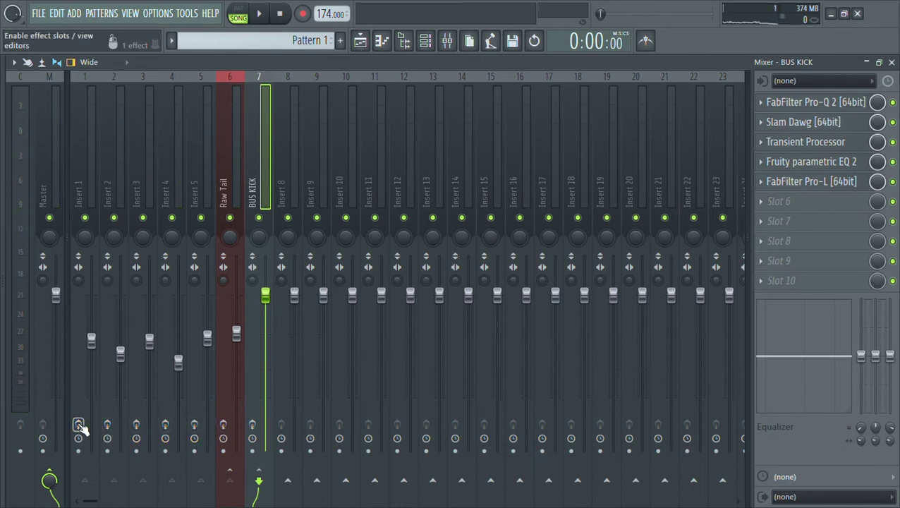
{"action": "key", "text": "space"}
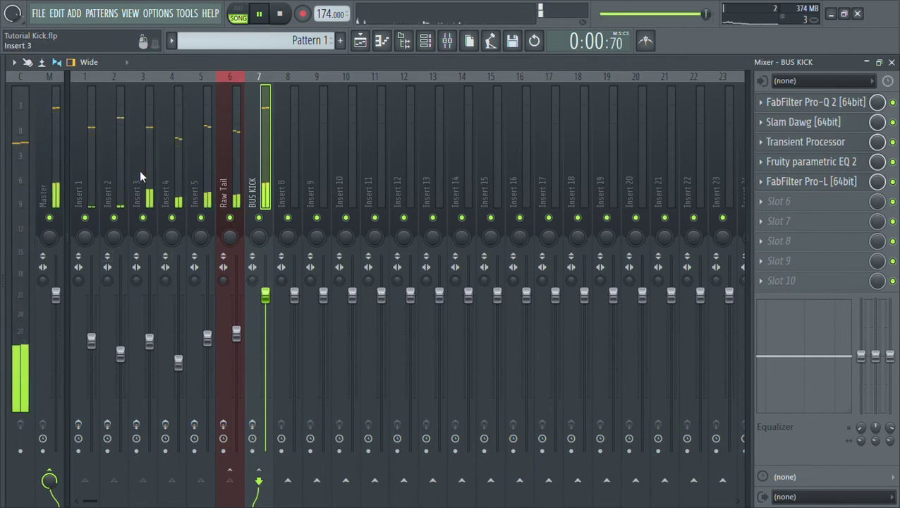
{"action": "key", "text": "space"}
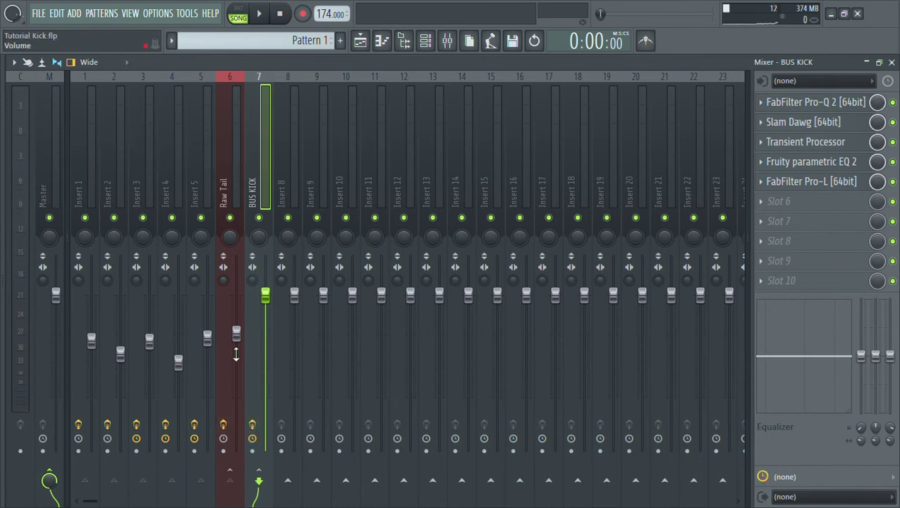
{"action": "key", "text": "space"}
{"action": "key", "text": "space"}
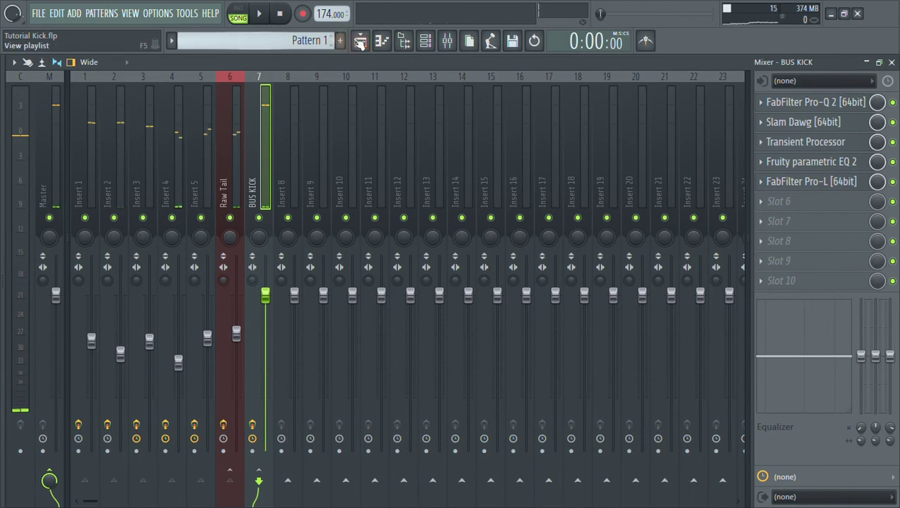
Return to the playlist and clear the bar 1 time selection.
{"action": "left_click", "coordinate": [360, 41]}
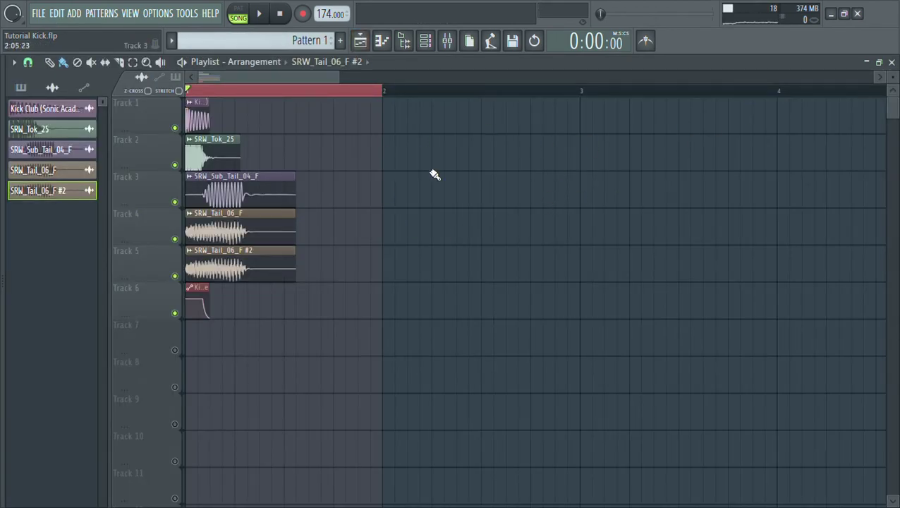
{"action": "left_click", "coordinate": [186, 88], "text": "ctrl"}
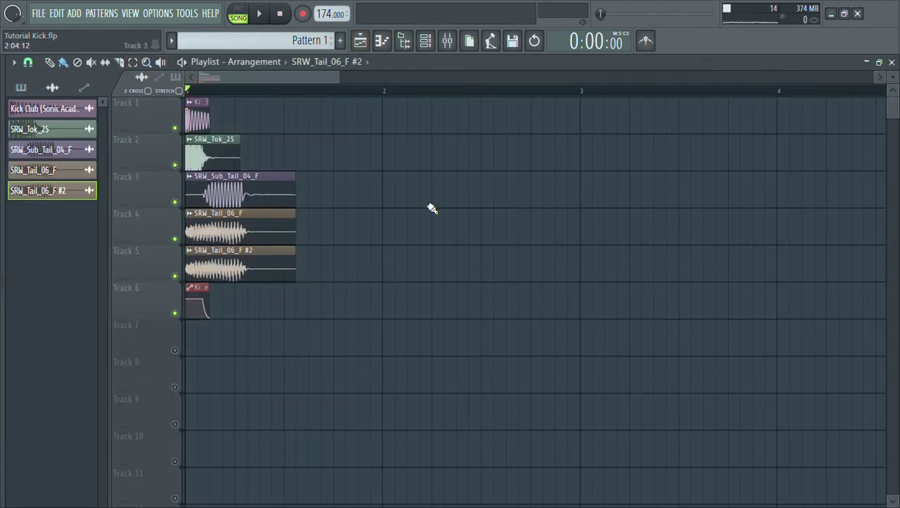